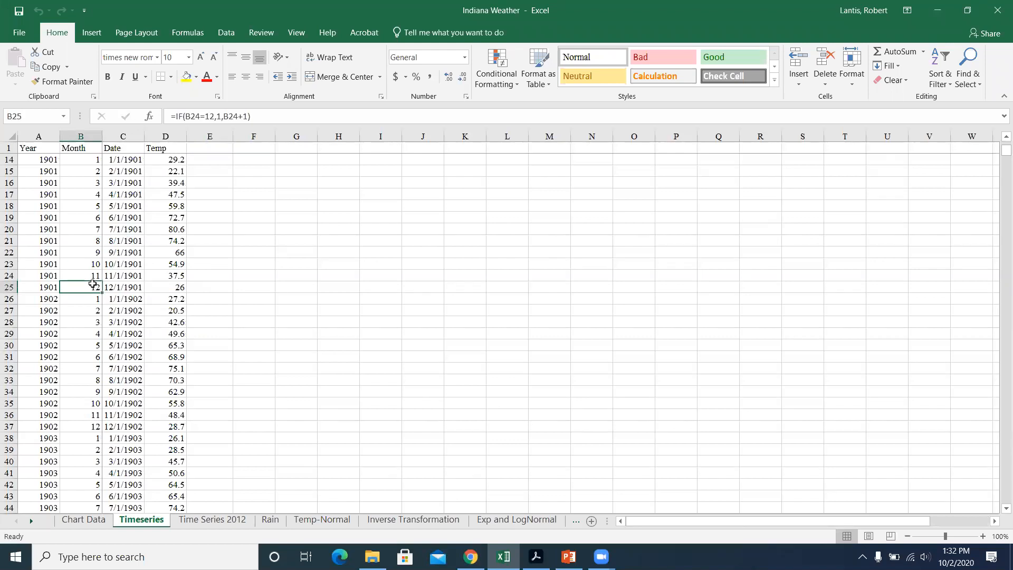
# Step: Select the Month column down to its last row on the Timeseries sheet and examine the data and temperature chart
pyautogui.hotkey('ctrl', 'shift', 'Down')
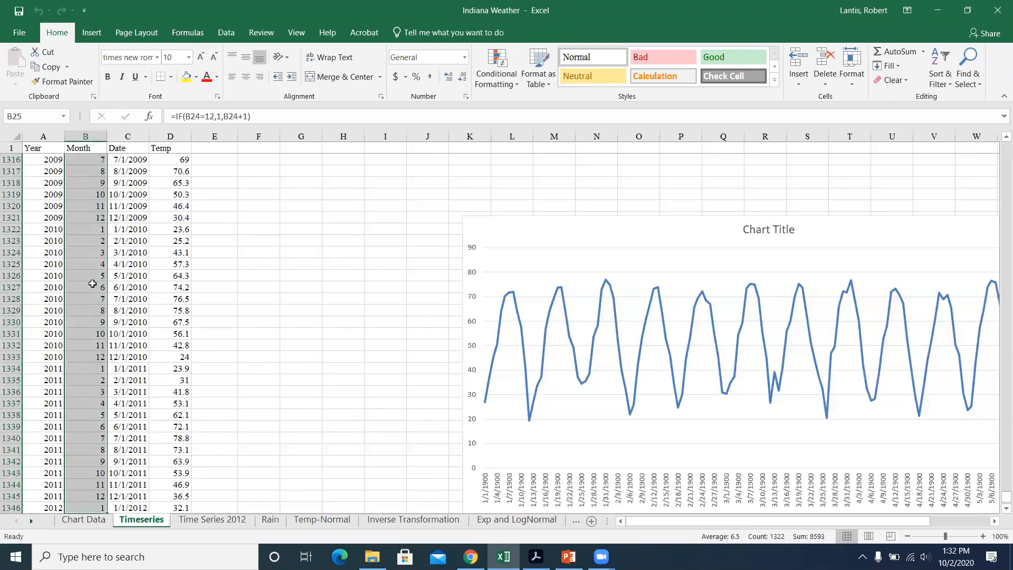
pyautogui.scroll(-2, 658, 329)
pyautogui.scroll(10, 658, 329)
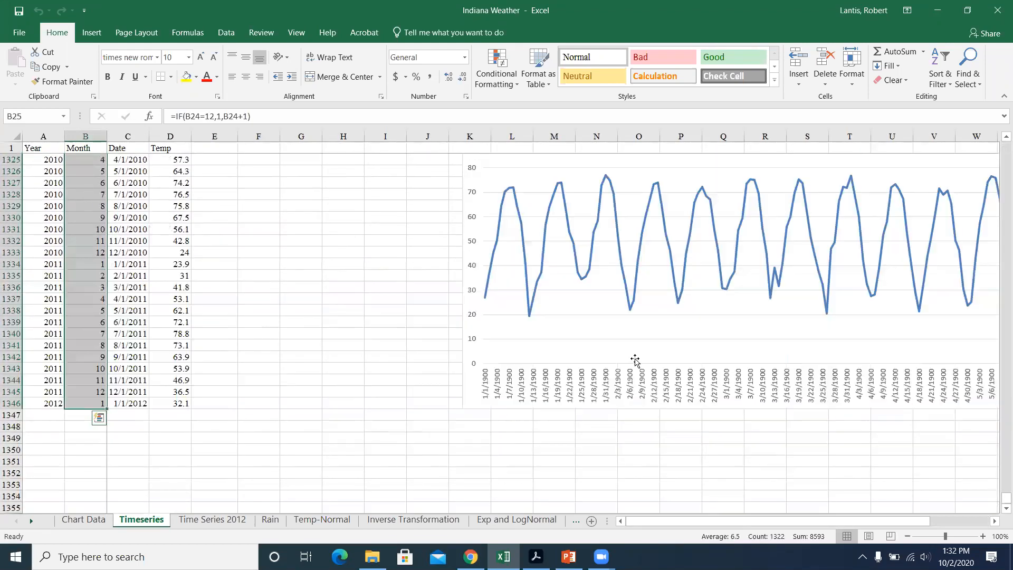
pyautogui.scroll(-8, 515, 368)
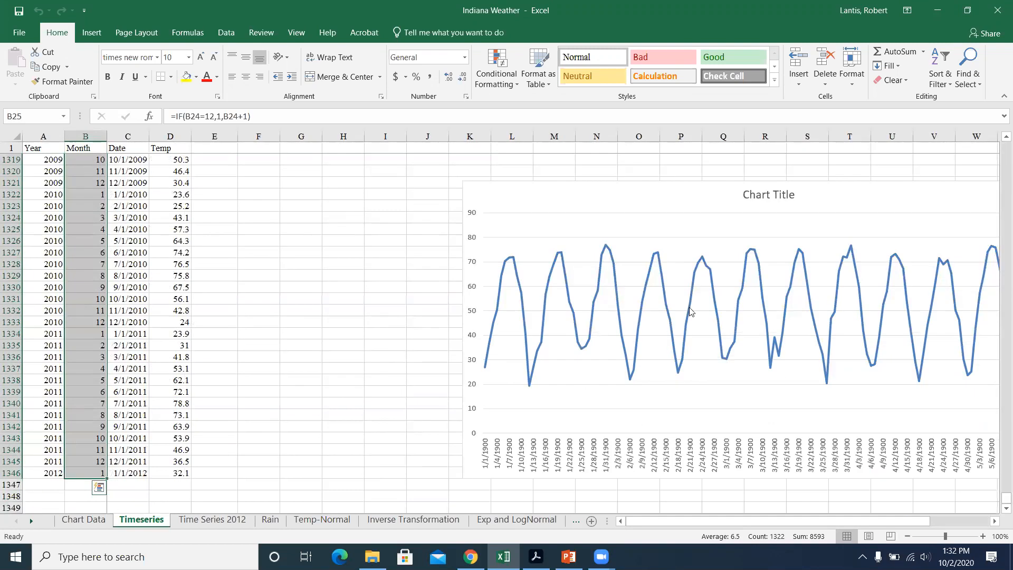
pyautogui.scroll(7, 494, 368)
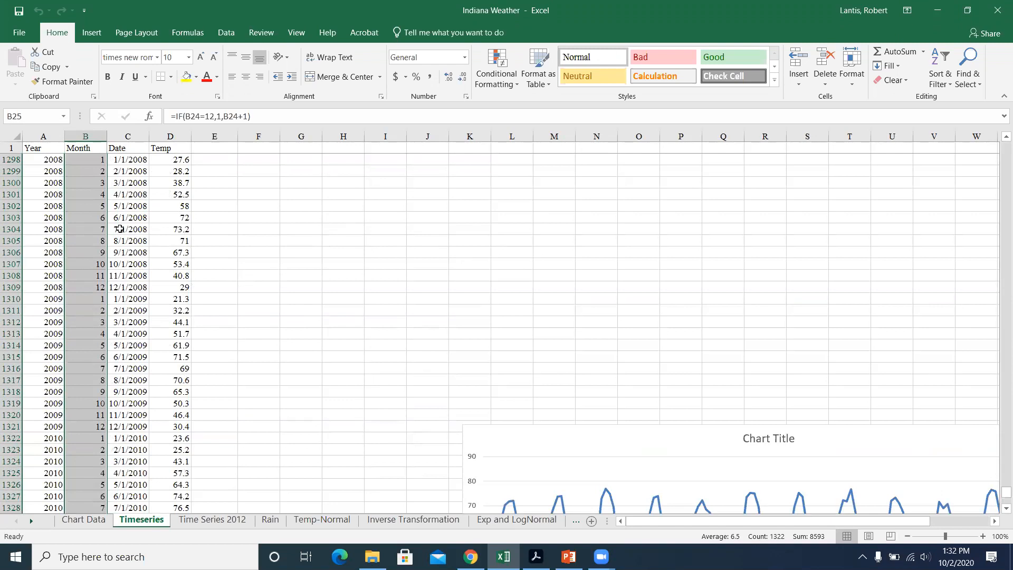
# Step: Examine the 2009–2012 values in column D and their line chart on the Time Series 2012 sheet
pyautogui.click(205, 520)
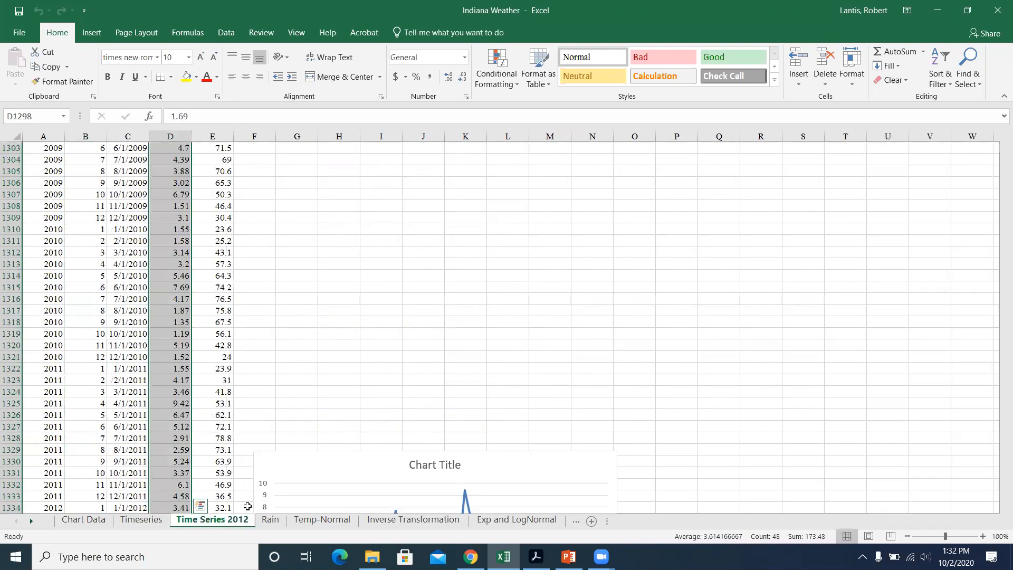
pyautogui.scroll(-2, 385, 379)
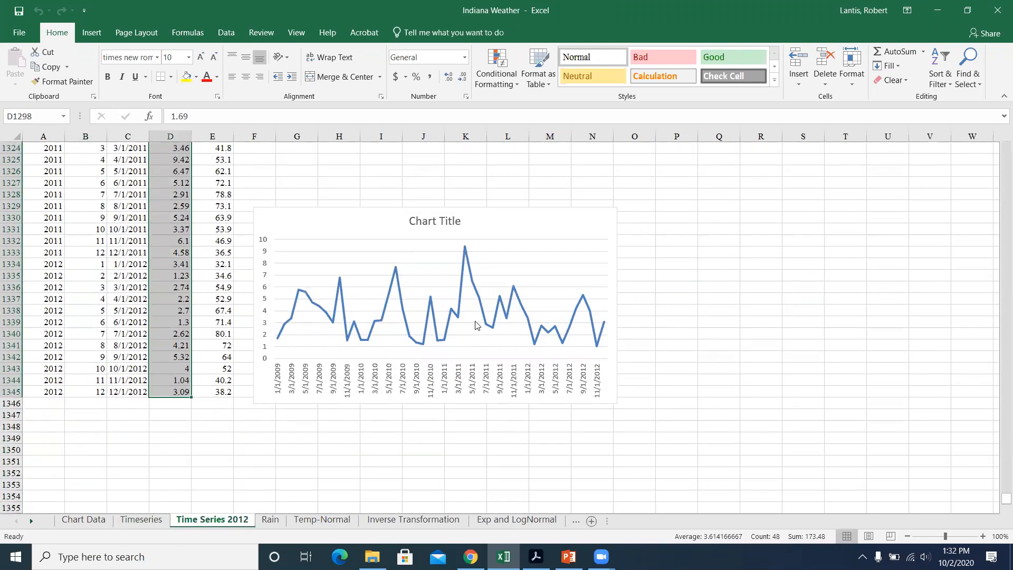
pyautogui.scroll(10, 201, 380)
pyautogui.scroll(4, 202, 341)
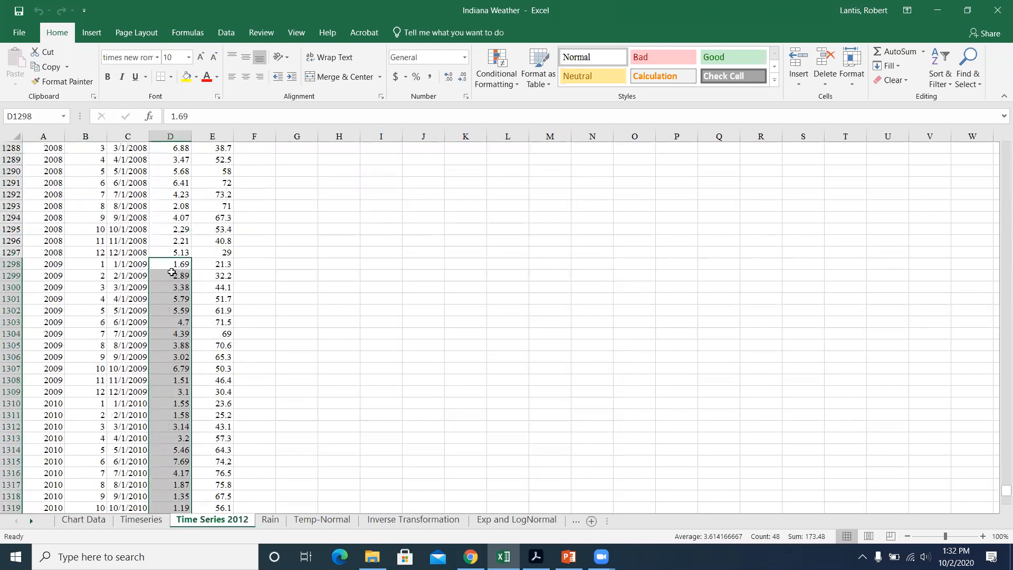
pyautogui.scroll(-13, 179, 269)
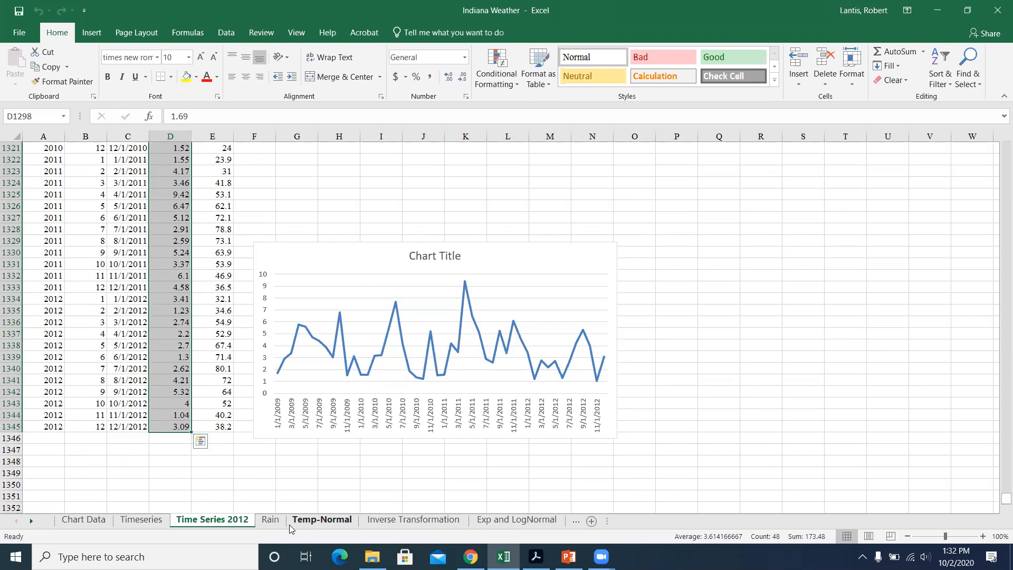
# Step: Clear the X-value, Z-score and probability entries in R7:U11 on the Rain sheet
pyautogui.click(270, 521)
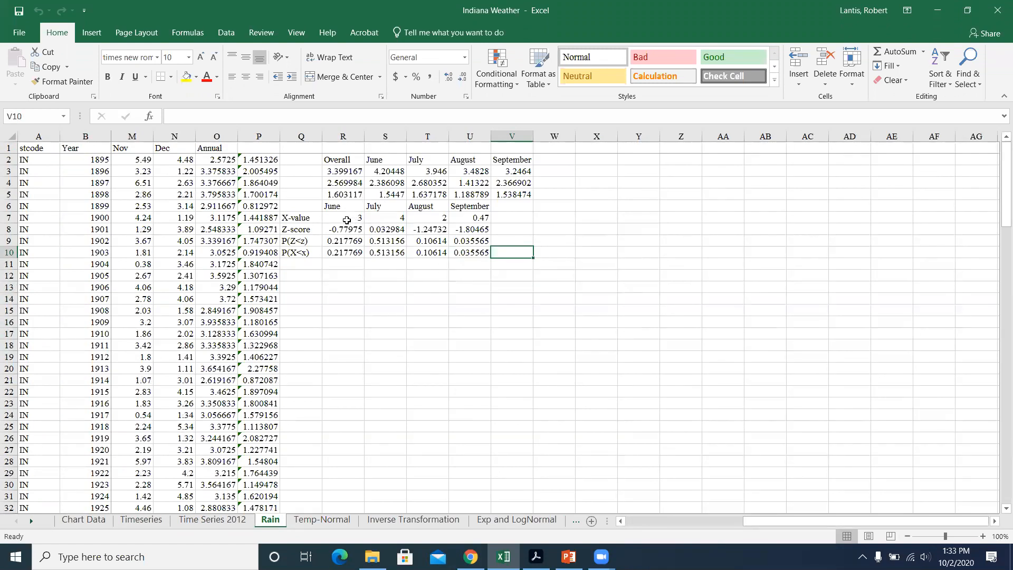
pyautogui.moveTo(347, 220); pyautogui.dragTo(478, 263)
pyautogui.press('Delete')
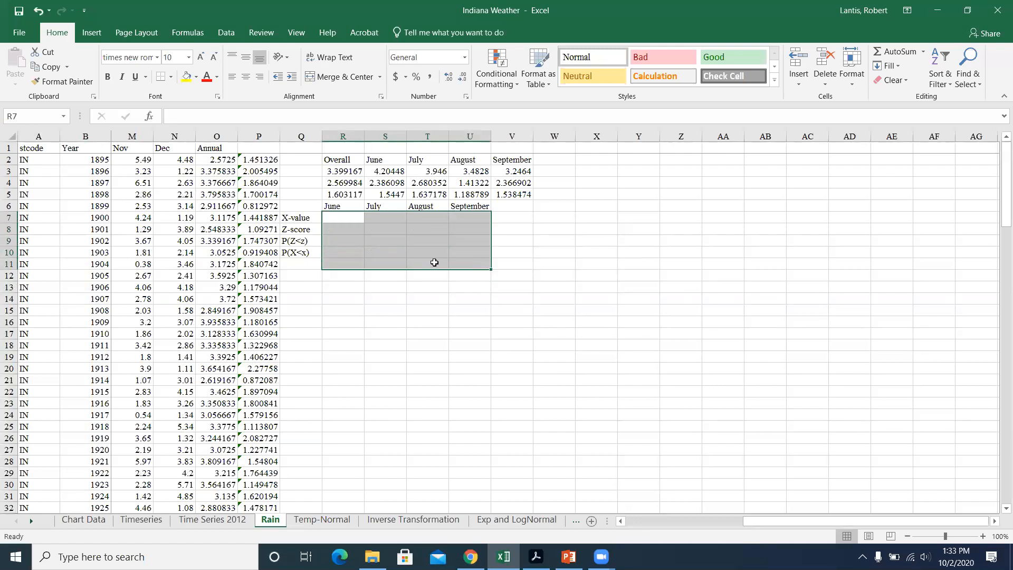
# Step: Inspect the average formulas for Overall, June and July, plus July's variance and square-root formulas, against the monthly rain columns
pyautogui.click(346, 171)
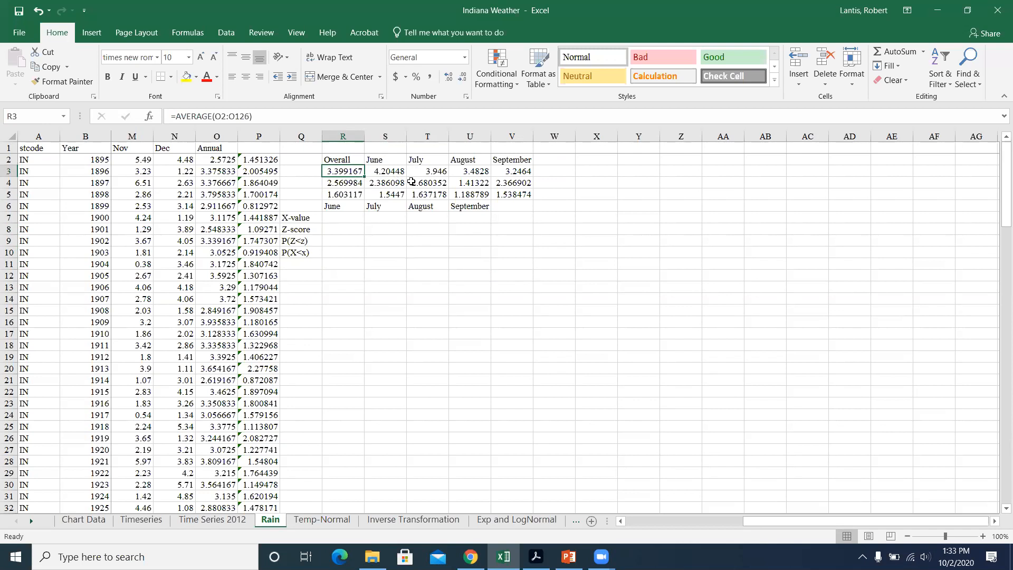
pyautogui.click(348, 157)
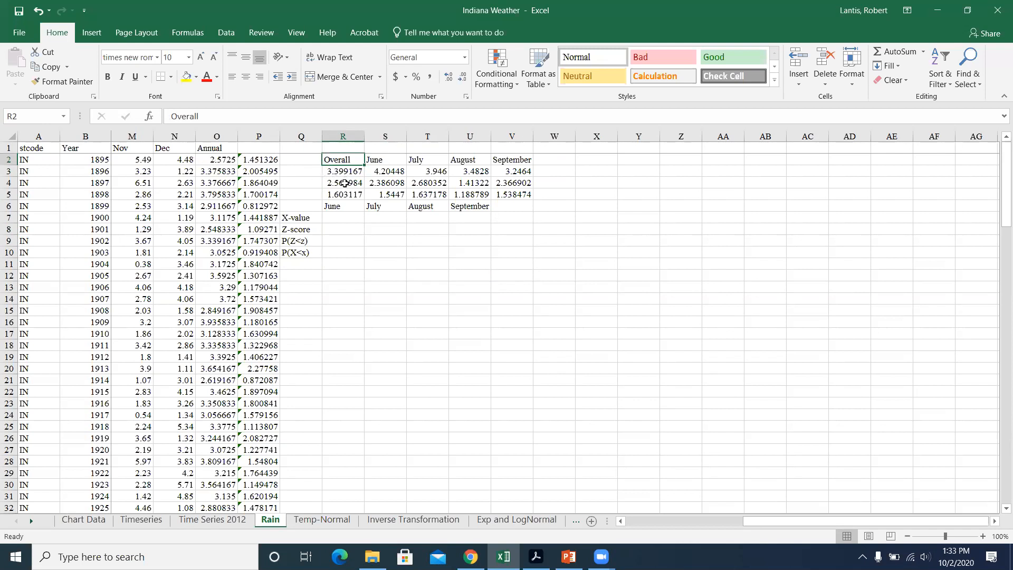
pyautogui.click(384, 171)
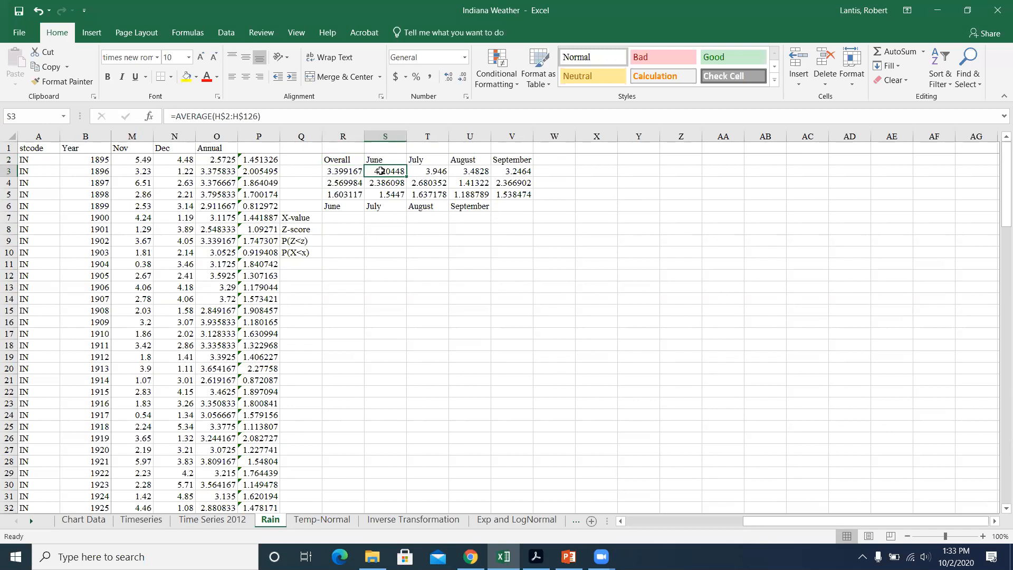
pyautogui.click(430, 170)
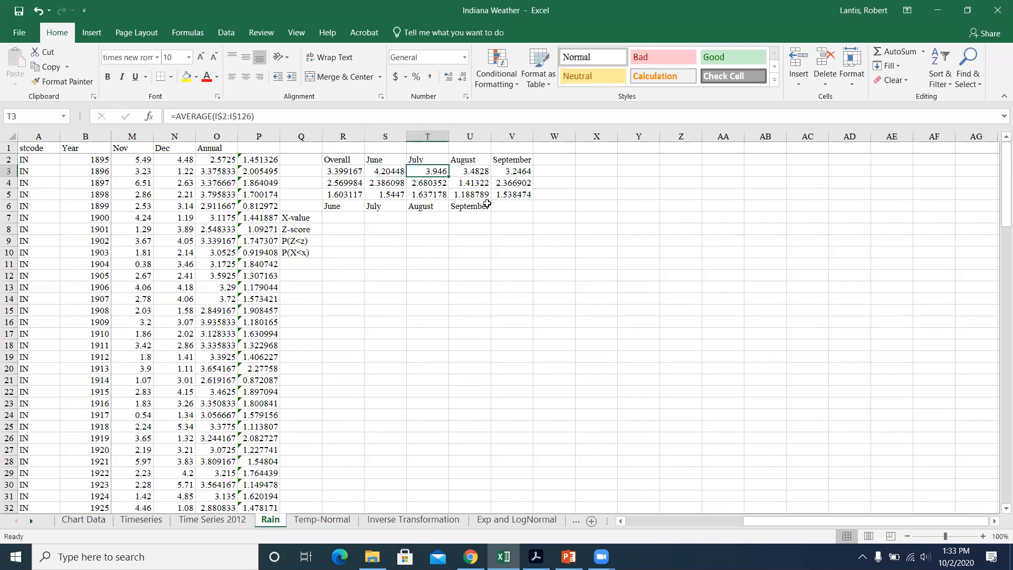
pyautogui.moveTo(780, 521); pyautogui.dragTo(632, 529)
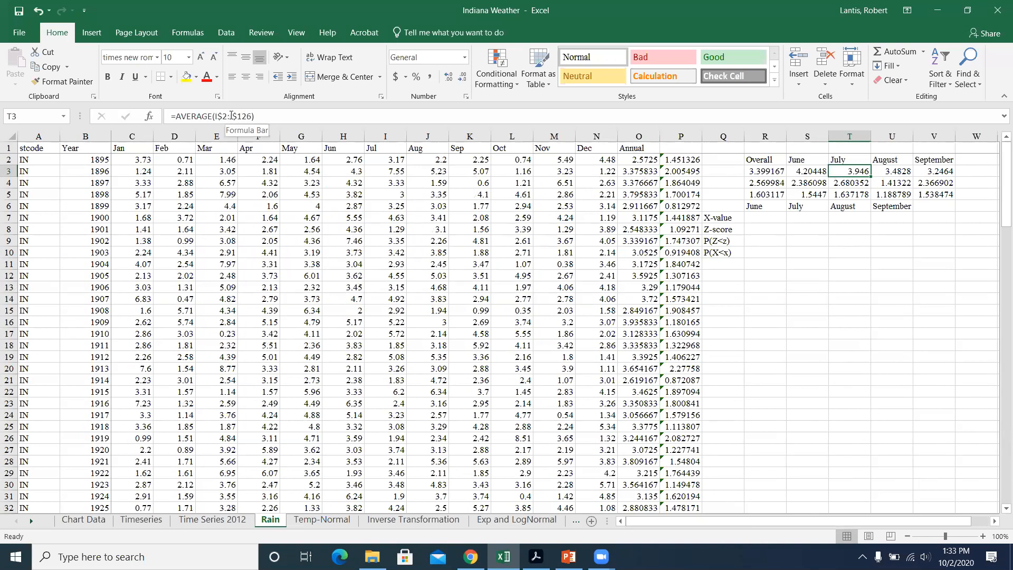
pyautogui.click(851, 183)
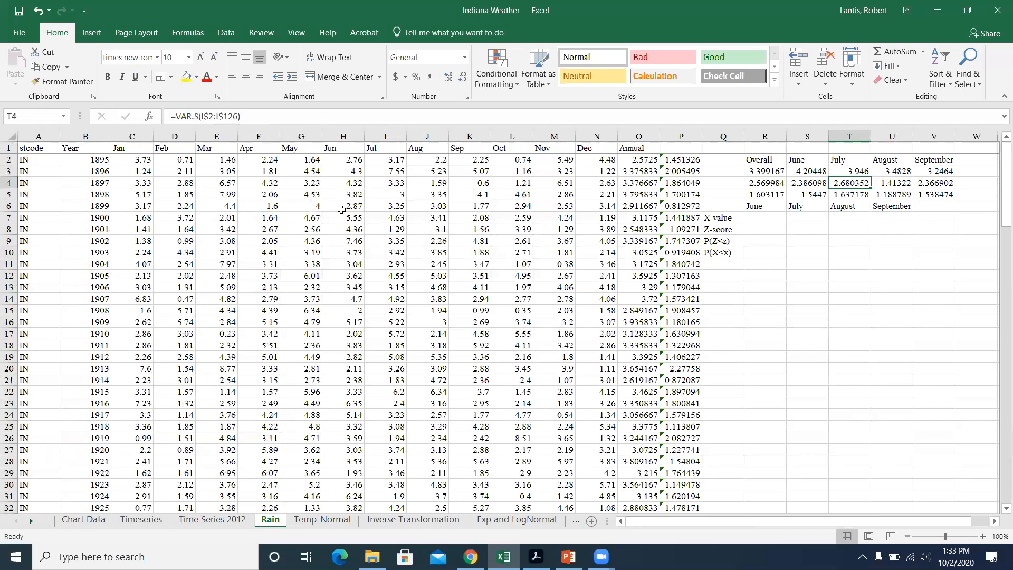
pyautogui.click(843, 195)
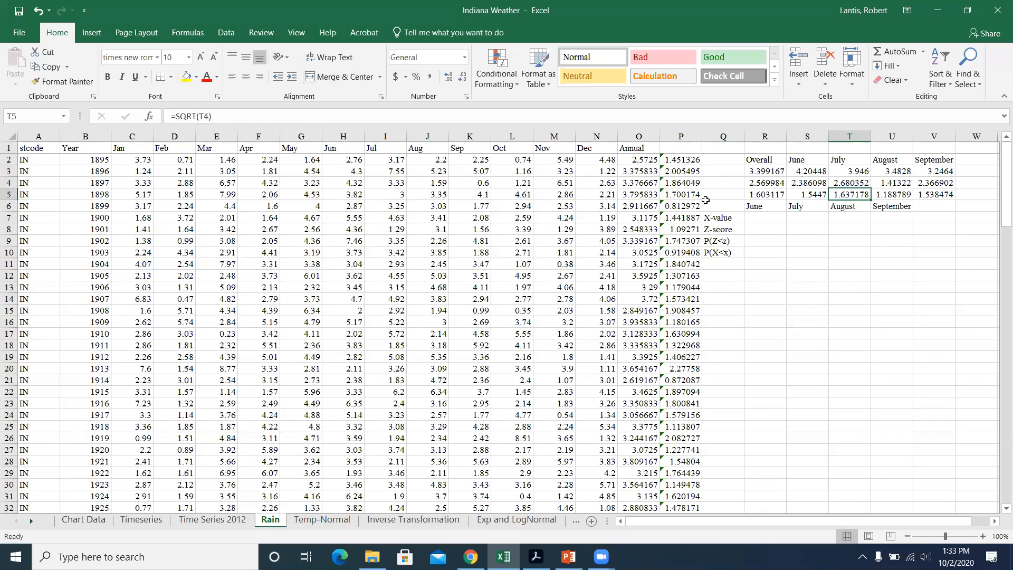
# Step: Label the statistics rows in Q3:Q5 as Mean, Variance and SD
pyautogui.click(740, 197)
pyautogui.press('Up')
pyautogui.press('Up')
pyautogui.write('Mean')
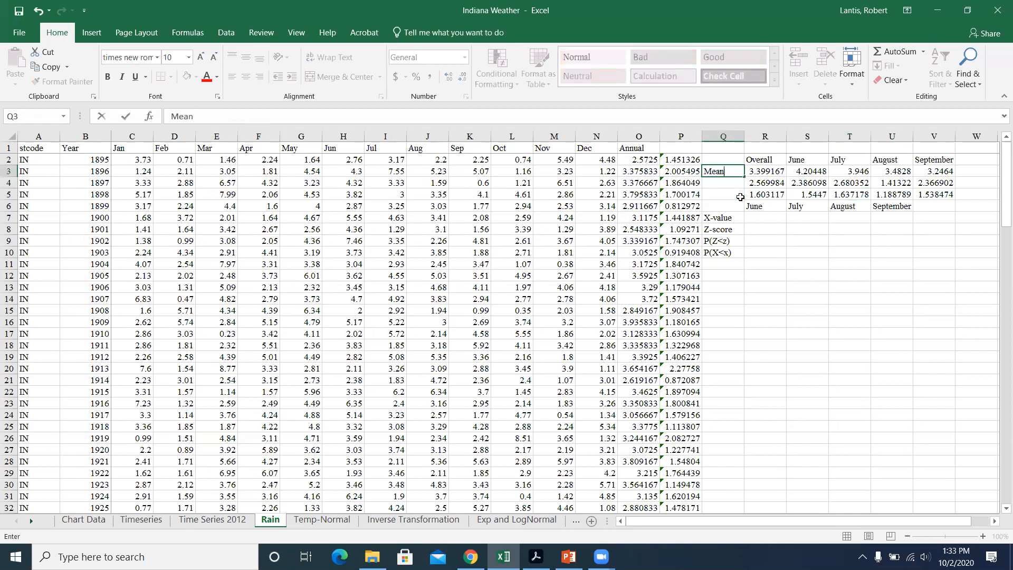
pyautogui.press('Return')
pyautogui.write('Variance')
pyautogui.press('Return')
pyautogui.write('S')
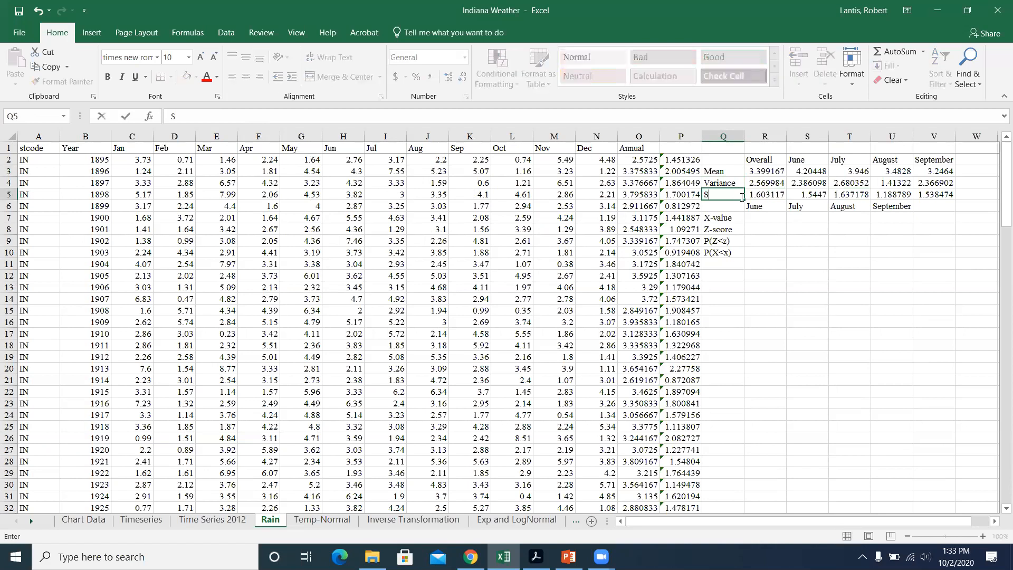
pyautogui.write('D')
pyautogui.click(747, 228)
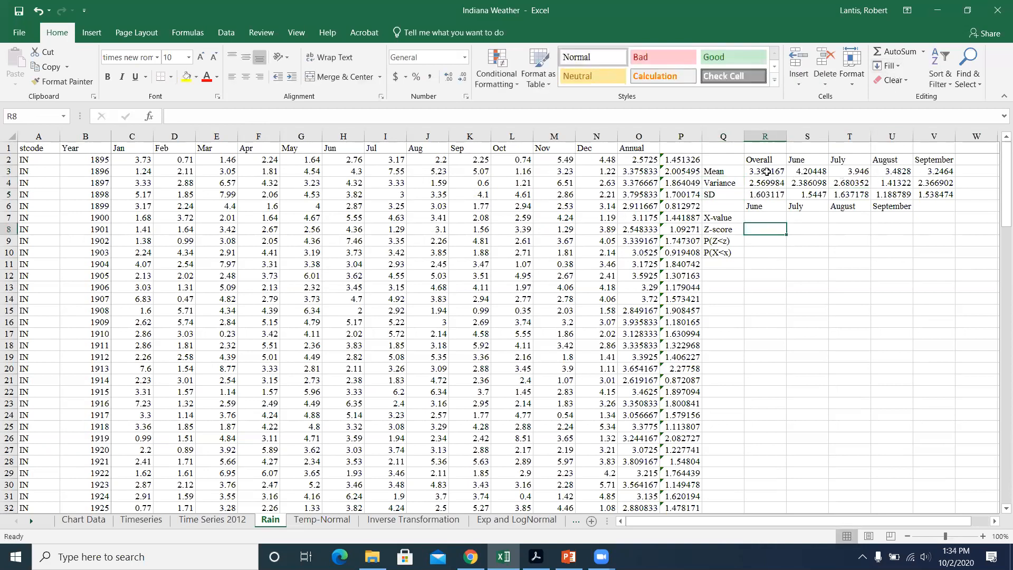
# Step: Enter 71.4 as the June X-value in cell R7
pyautogui.click(757, 217)
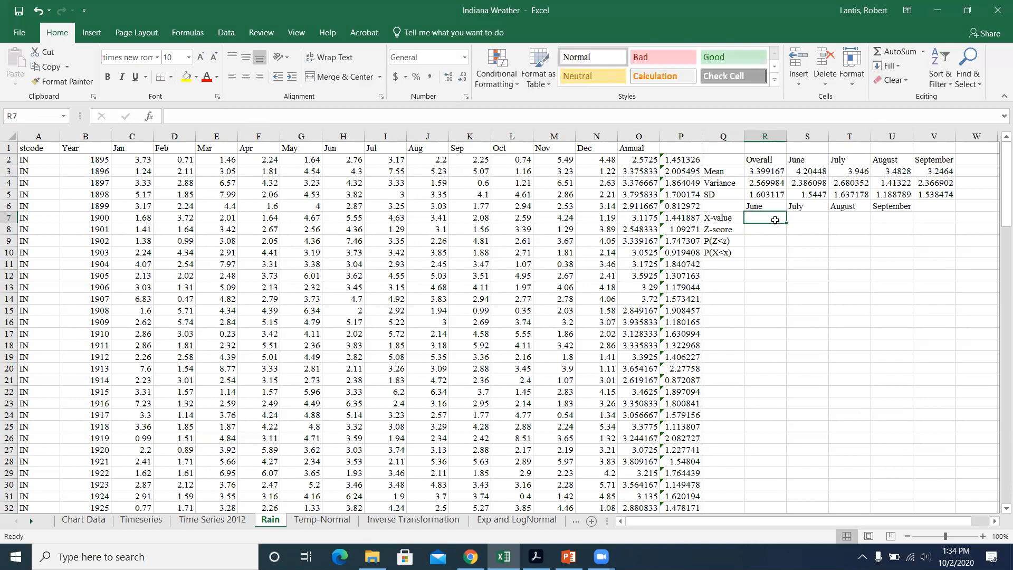
pyautogui.write('71.4')
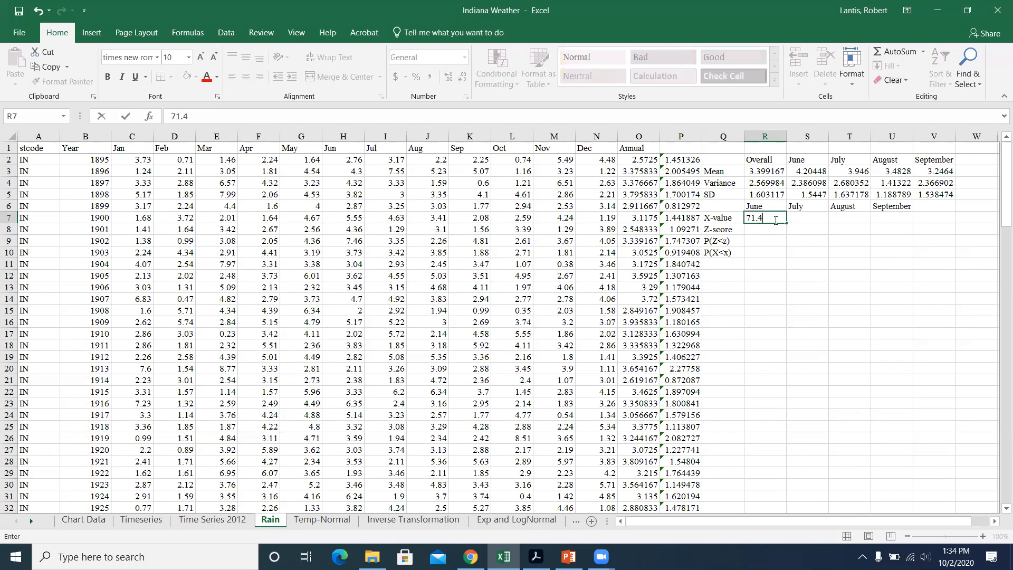
pyautogui.press('Return')
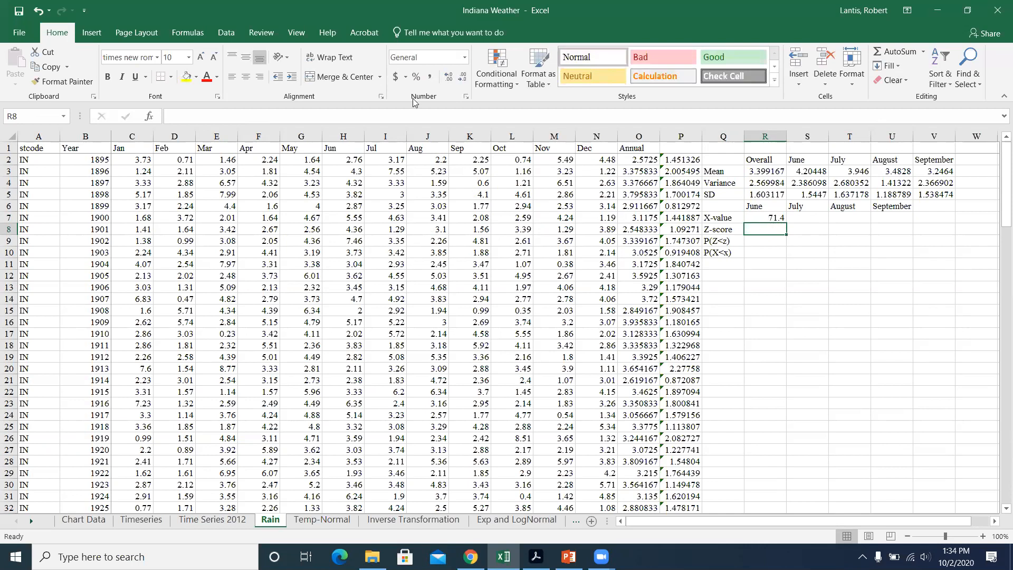
# Step: Zoom the Rain sheet to 150% and bring the monthly statistics in columns Q to V into view
pyautogui.click(296, 33)
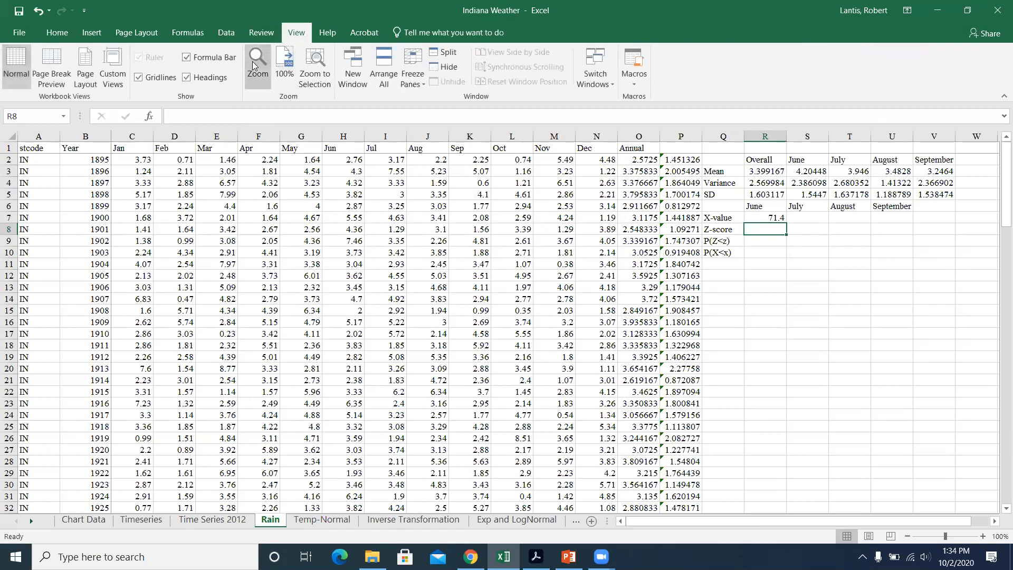
pyautogui.click(258, 63)
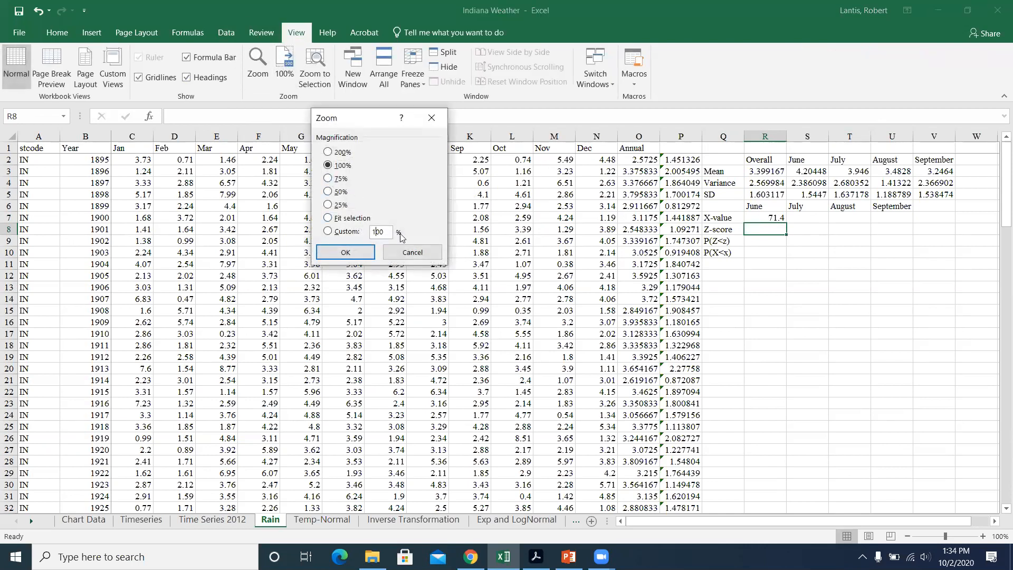
pyautogui.press('Return')
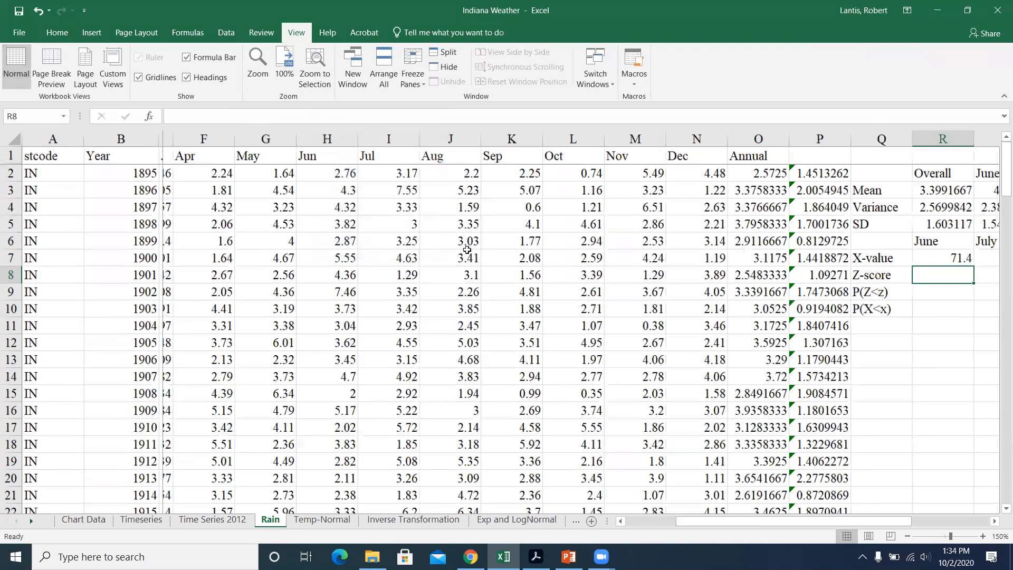
pyautogui.moveTo(736, 525); pyautogui.dragTo(789, 388)
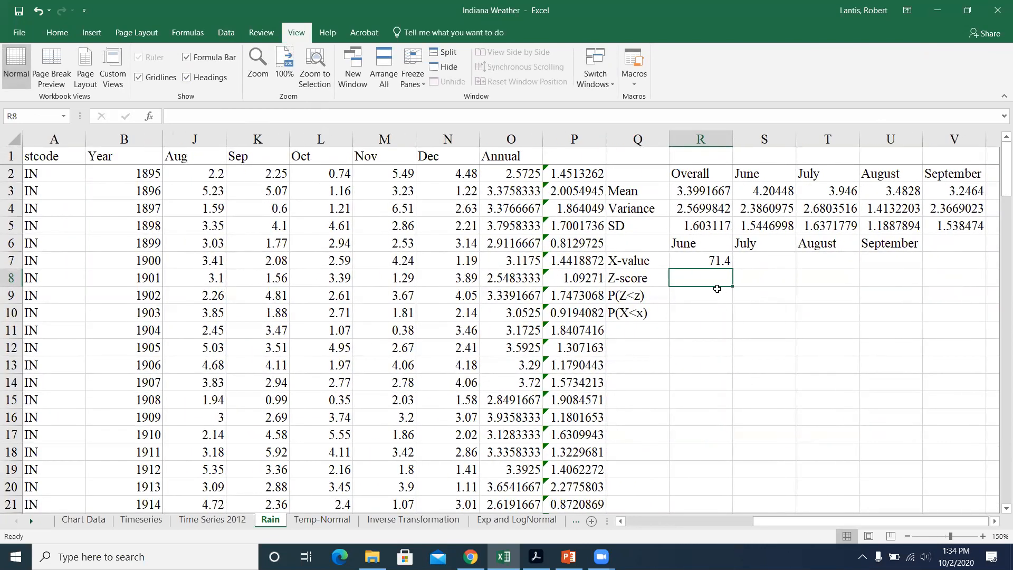
# Step: Calculate June's Z-score in R8 with the formula =(R7-S3)/S5 and review its cell references
pyautogui.write('=')
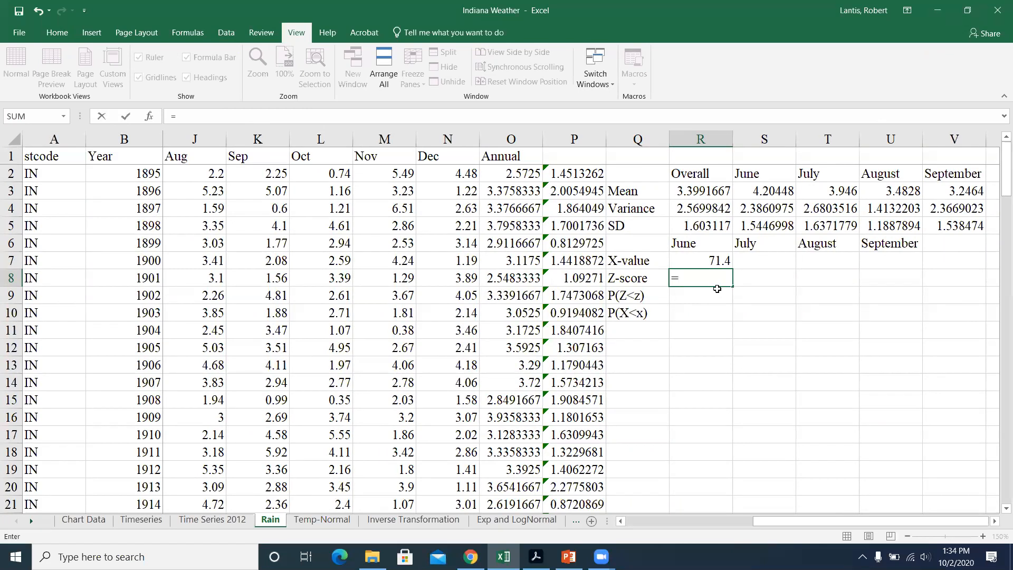
pyautogui.write('(')
pyautogui.click(705, 260)
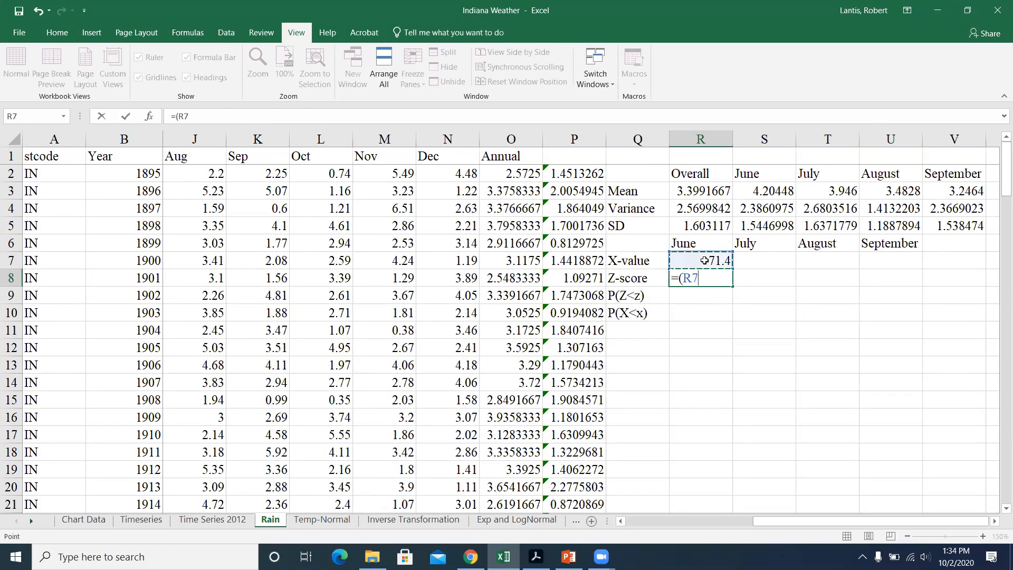
pyautogui.write('-')
pyautogui.click(771, 193)
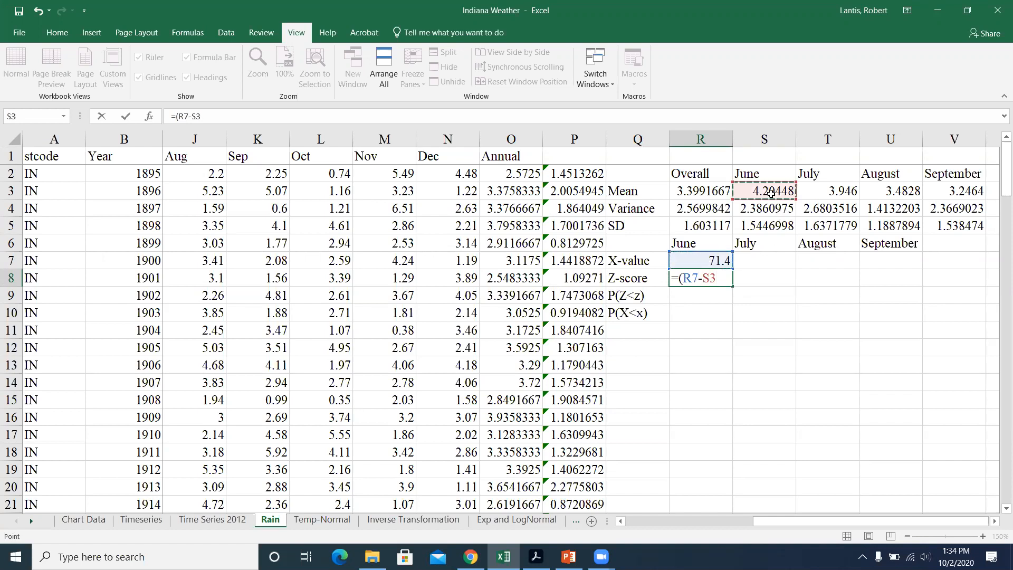
pyautogui.write(')/')
pyautogui.click(772, 224)
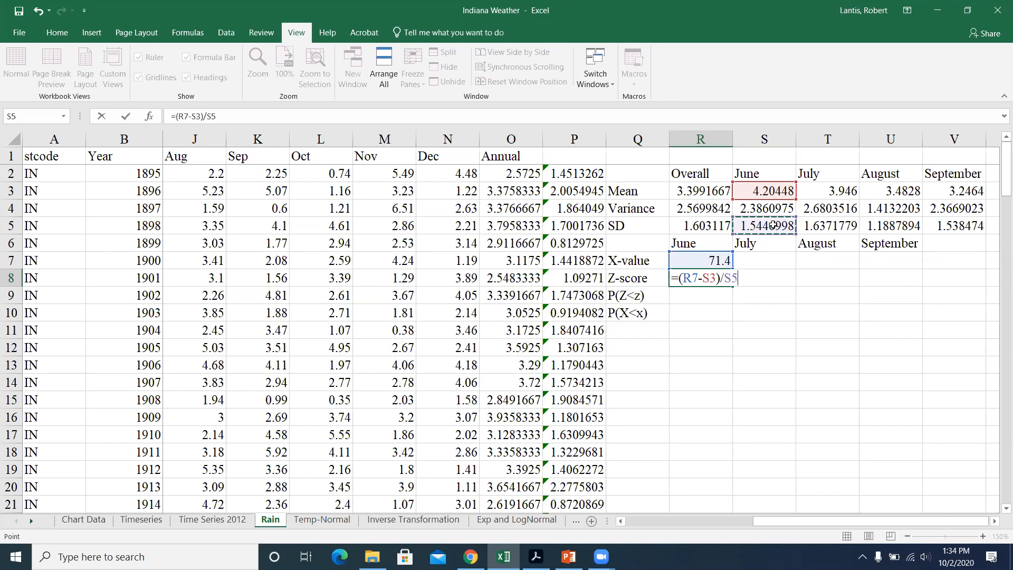
pyautogui.press('Return')
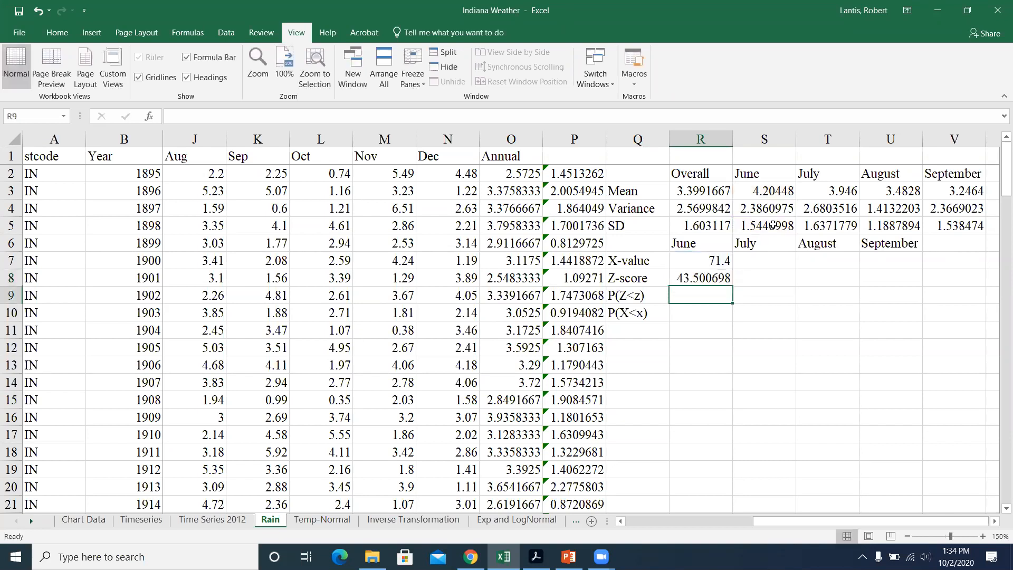
pyautogui.click(706, 277)
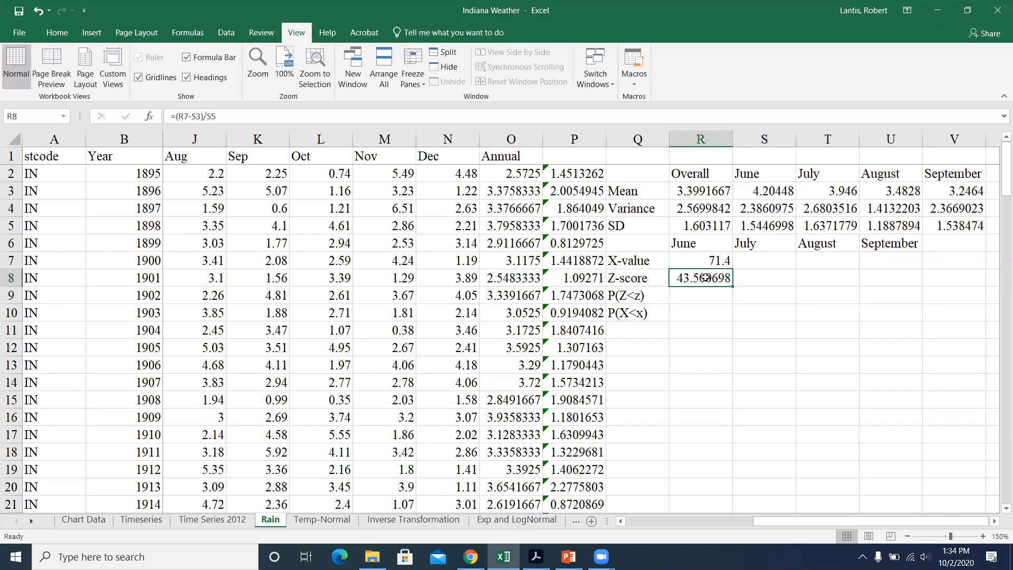
pyautogui.doubleClick(706, 277)
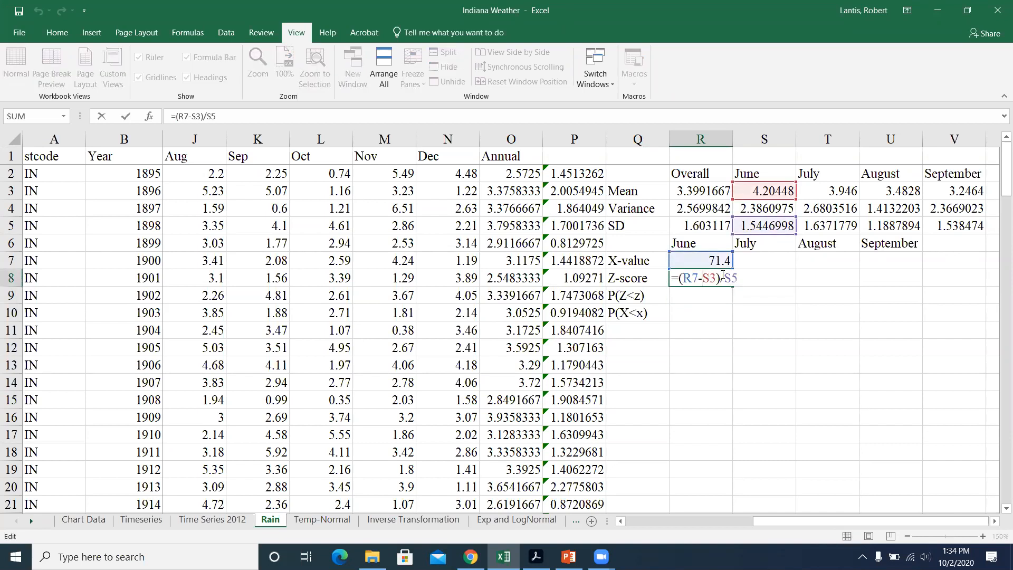
pyautogui.press('Return')
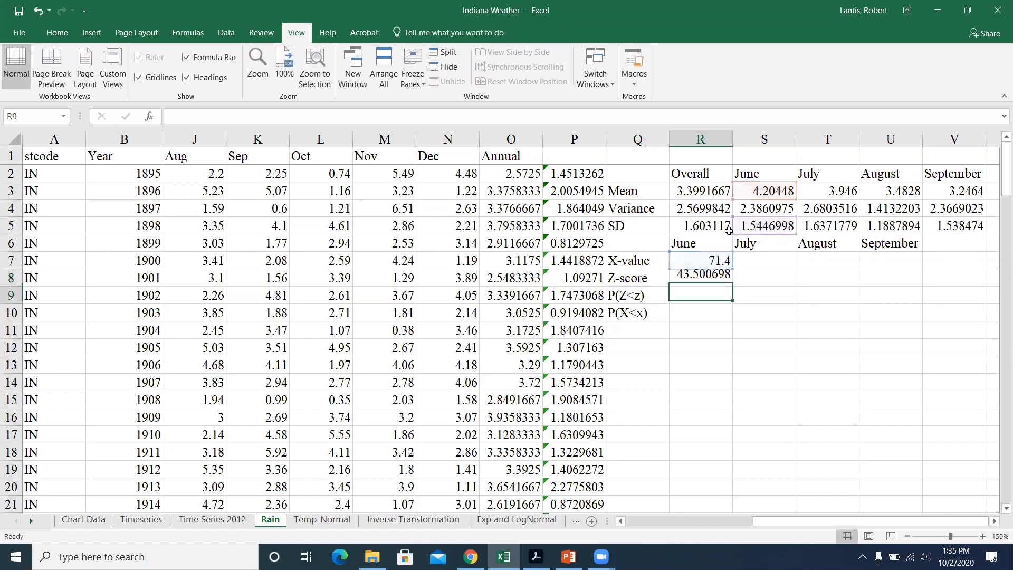
# Step: Set June's X-value in R7 to 3.5 and review the cell references of the Z-score formula in R8
pyautogui.click(765, 194)
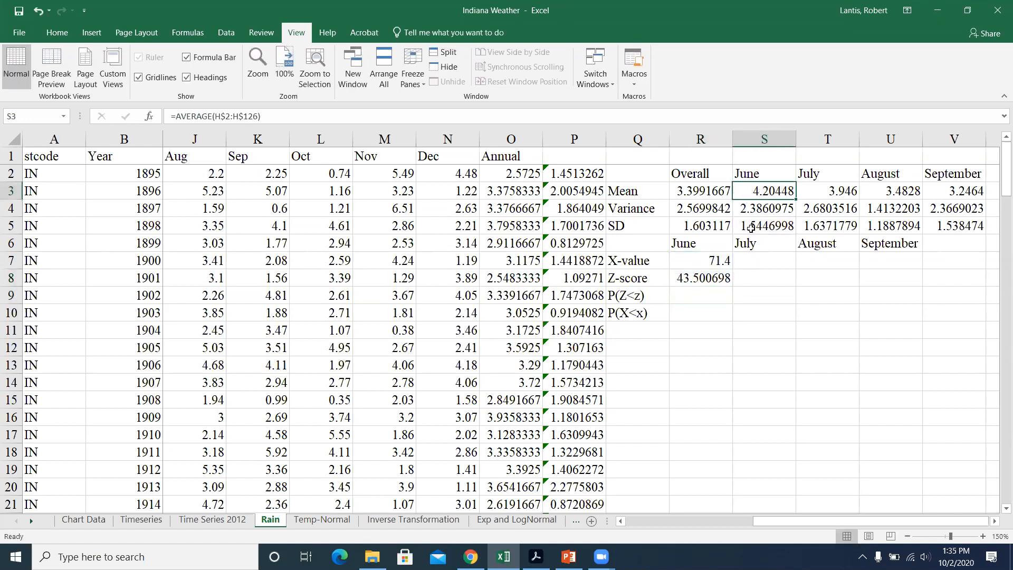
pyautogui.moveTo(778, 524)
pyautogui.mouseDown()
pyautogui.moveTo(739, 528)
pyautogui.moveTo(789, 528)
pyautogui.mouseUp()
pyautogui.click(696, 261)
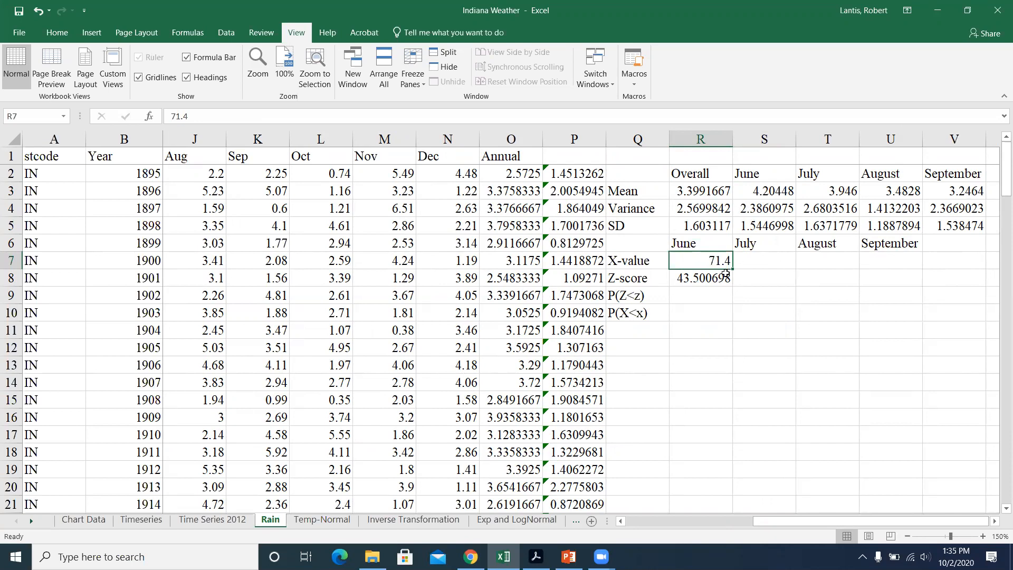
pyautogui.write('3.5')
pyautogui.press('Return')
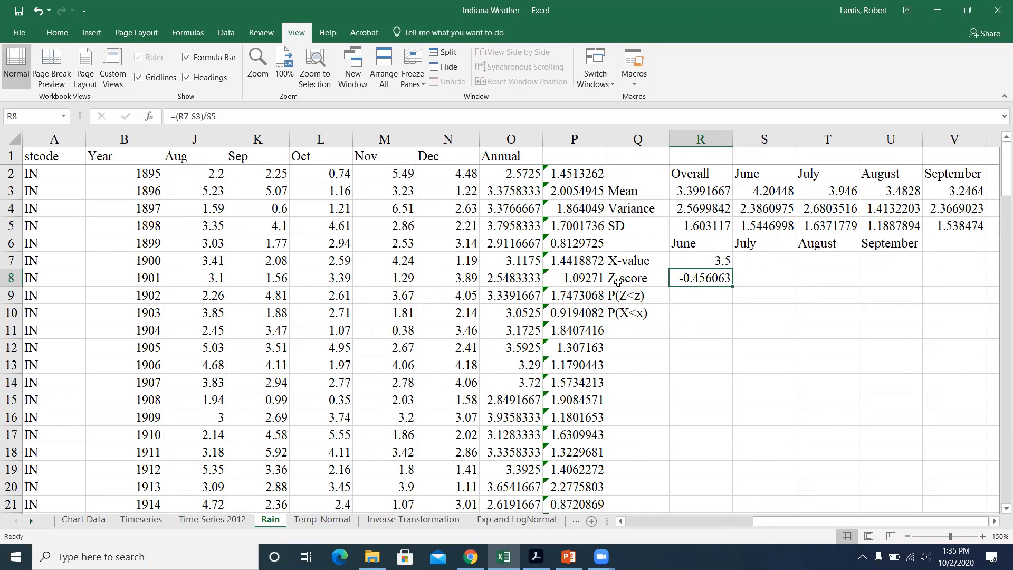
pyautogui.doubleClick(696, 281)
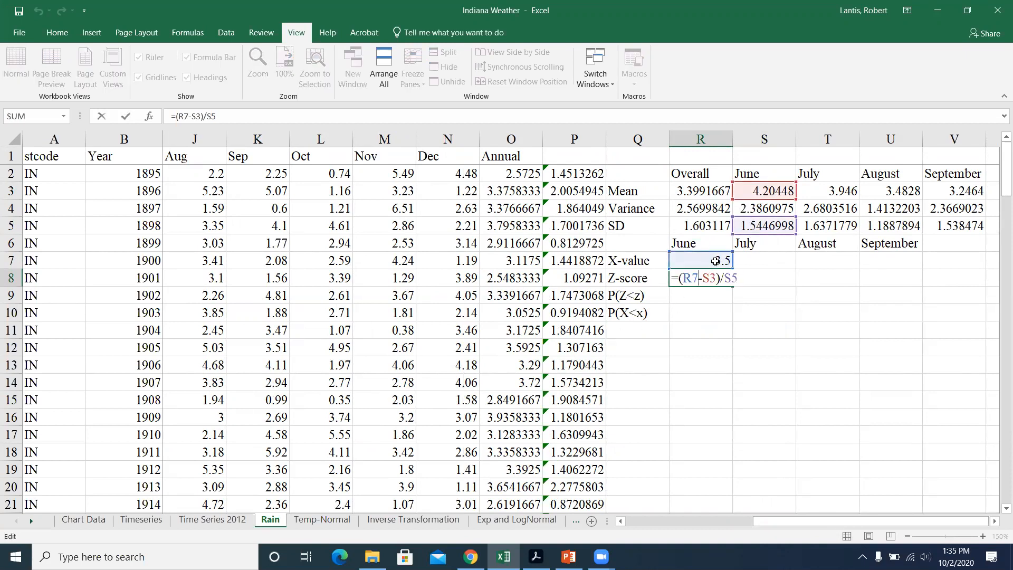
pyautogui.press('Return')
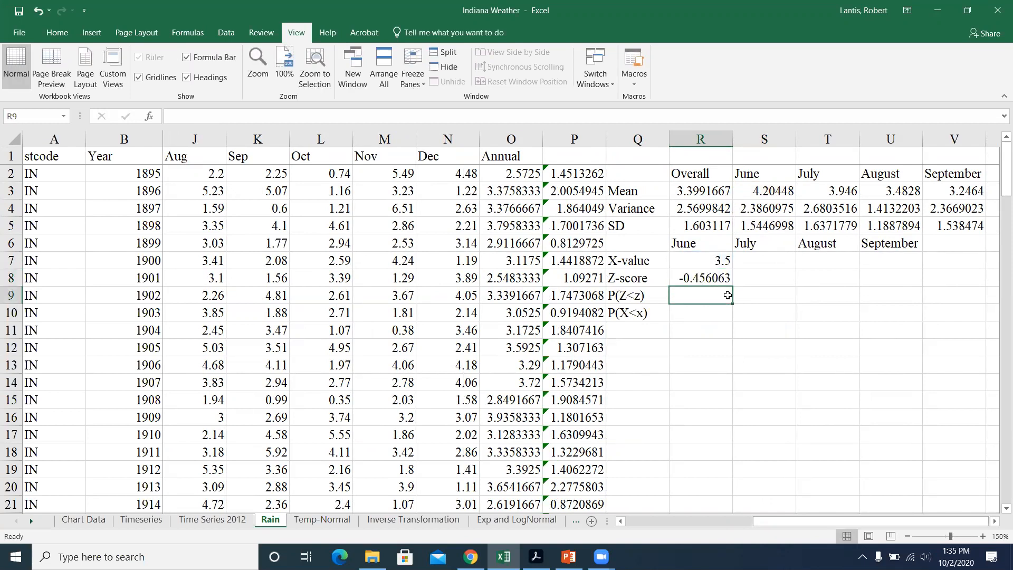
# Step: Calculate June's P(Z<z) in R9 from its Z-score with the cumulative formula =NORM.S.DIST(R8,1)
pyautogui.write('=norm.s')
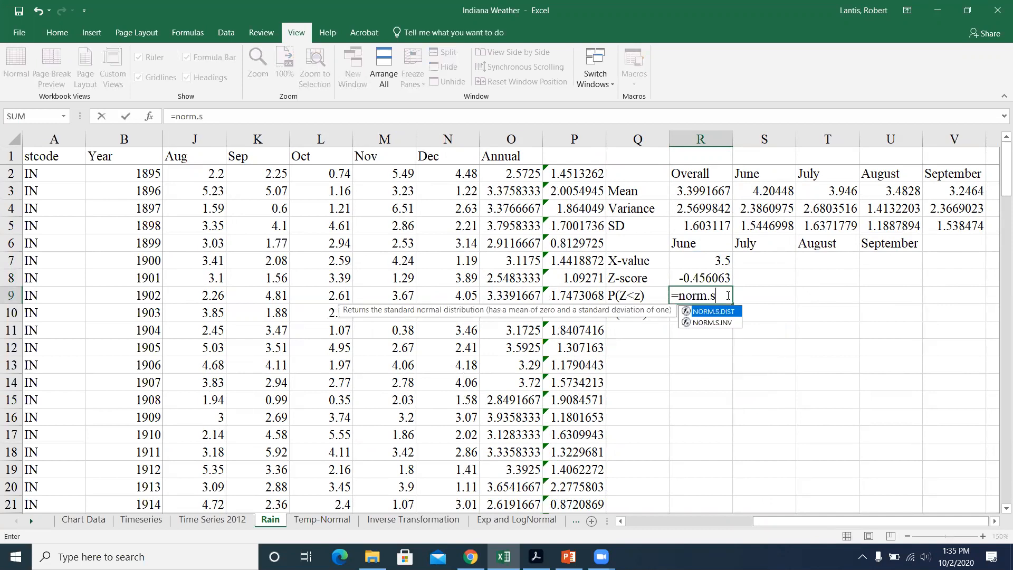
pyautogui.write('.dist(')
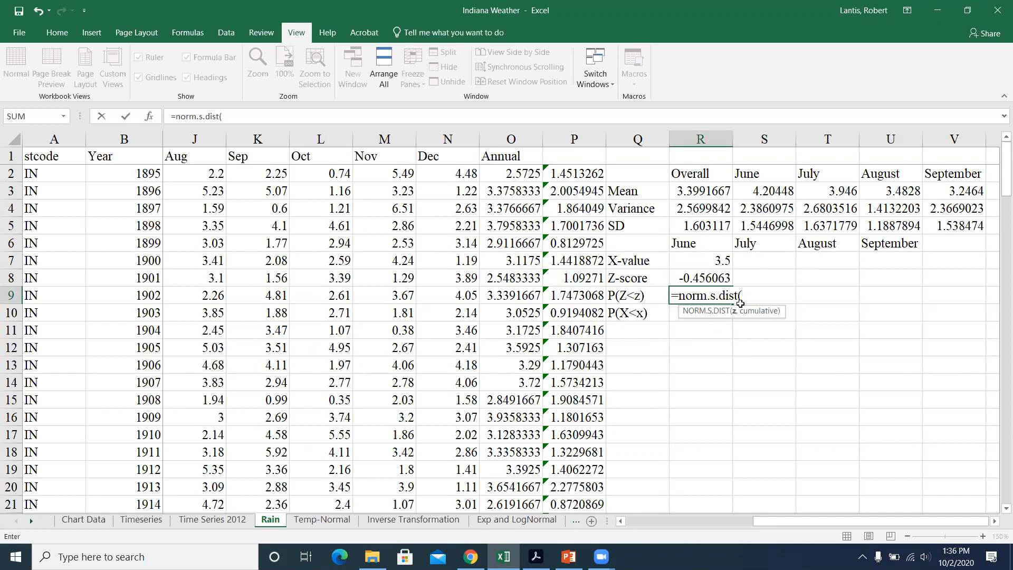
pyautogui.click(704, 275)
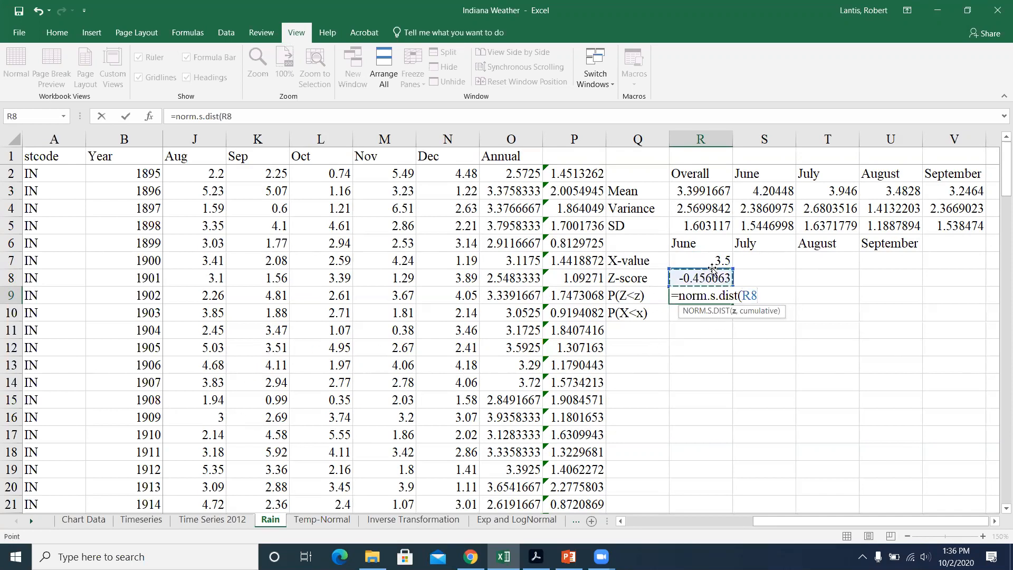
pyautogui.write(',1')
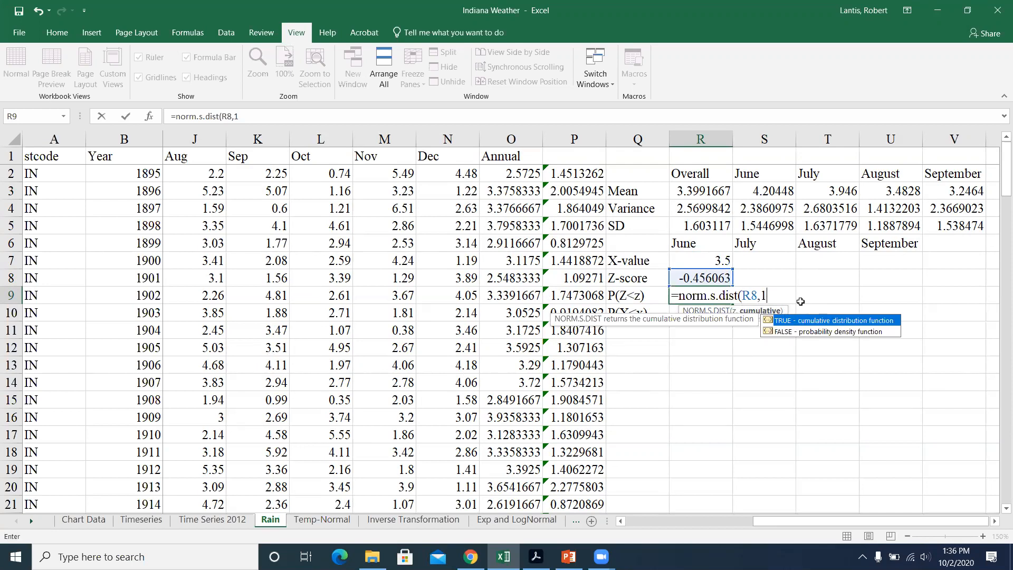
pyautogui.write(')')
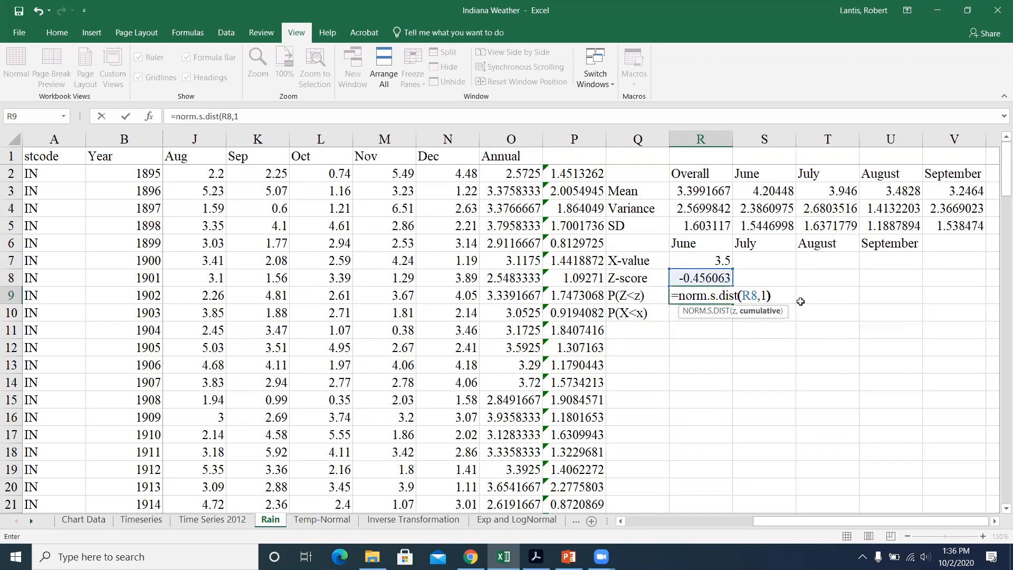
pyautogui.click(763, 295)
pyautogui.press('Delete')
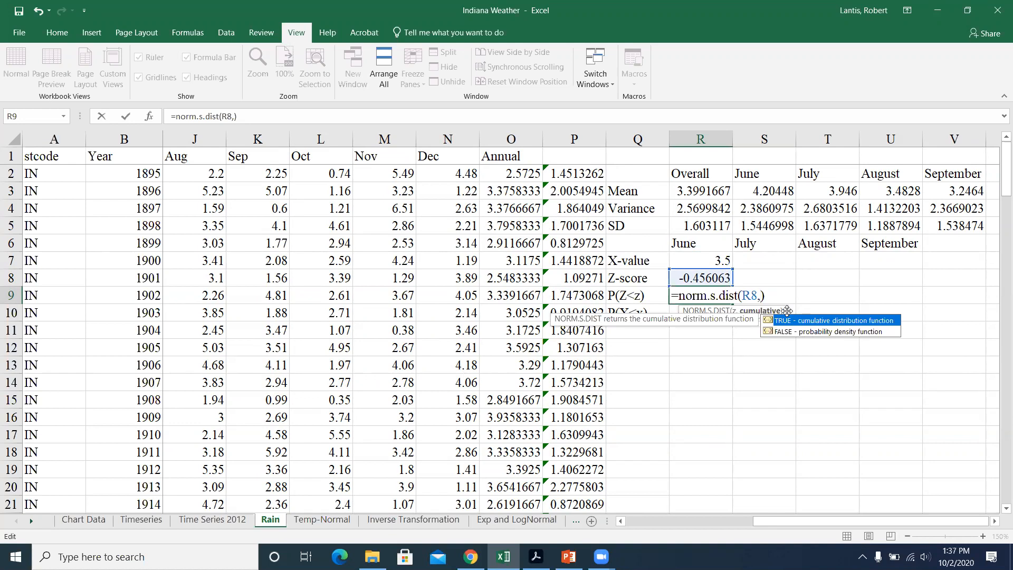
pyautogui.write('1')
pyautogui.press('Return')
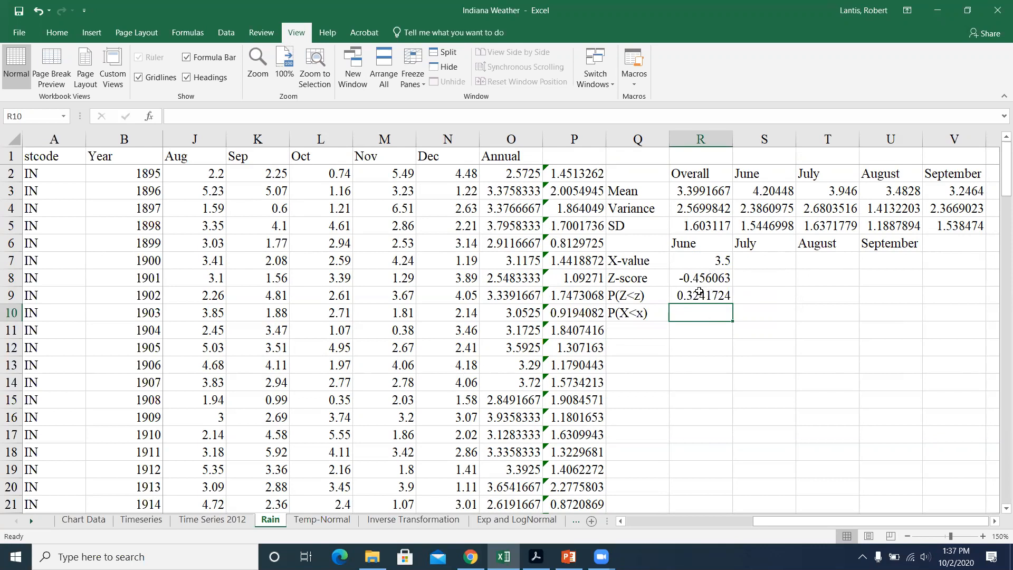
# Step: Calculate June's P(X<x) in R10 from the X-value, mean and SD with =NORM.DIST(R7,S3,S5,1)
pyautogui.write('=')
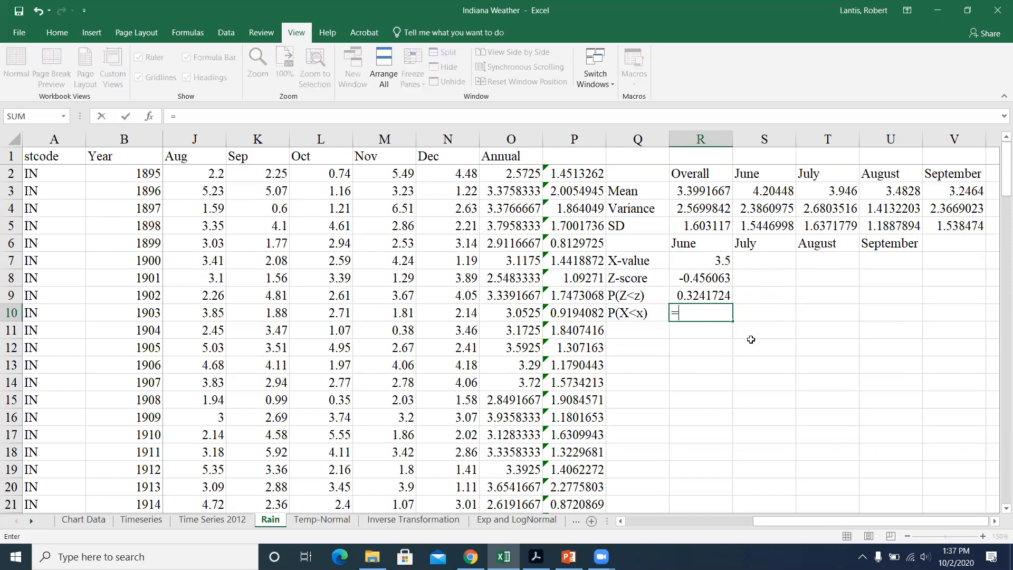
pyautogui.write('norm.dist(')
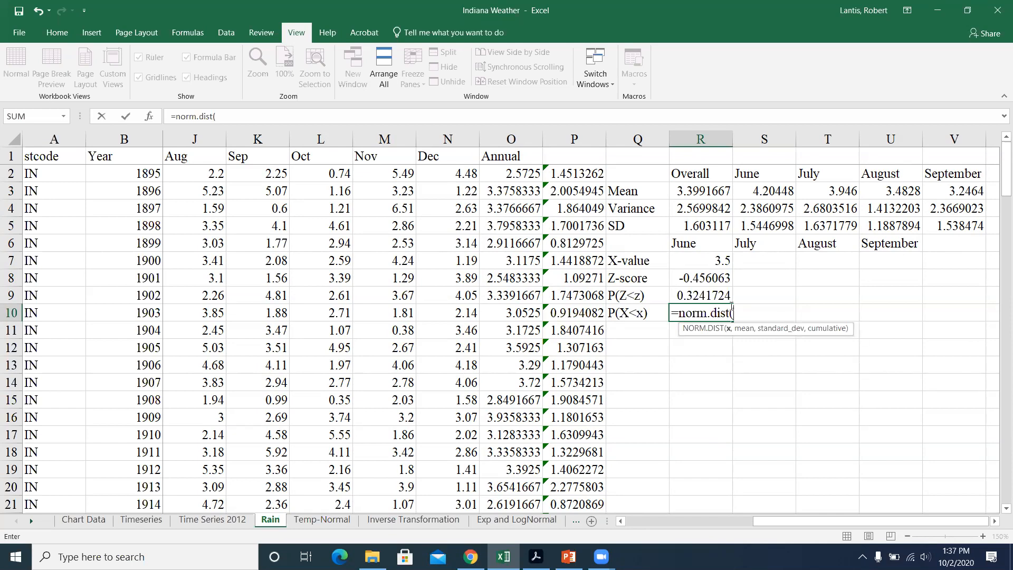
pyautogui.click(701, 261)
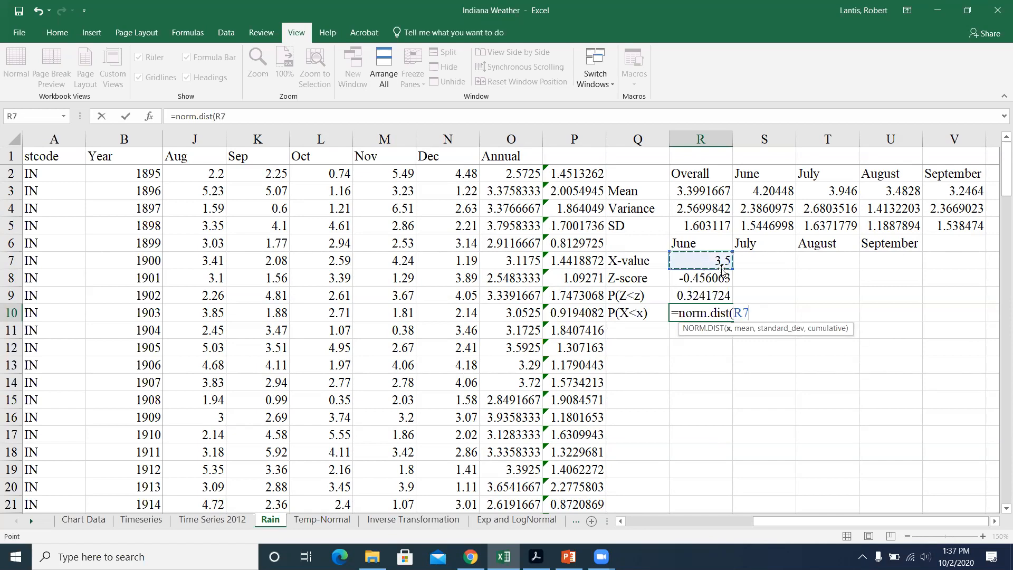
pyautogui.write(',')
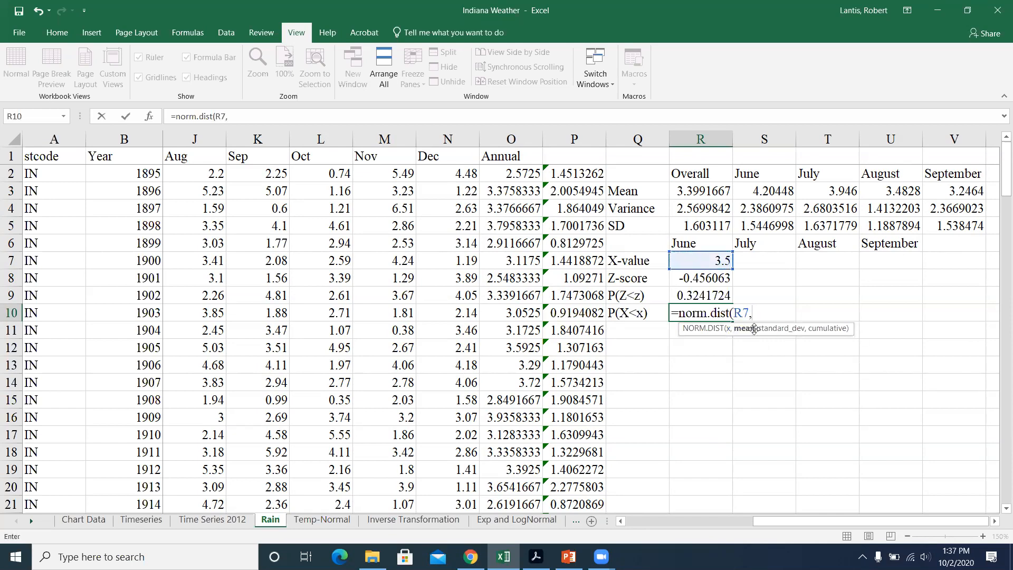
pyautogui.click(774, 195)
pyautogui.write(',')
pyautogui.click(762, 228)
pyautogui.write(',1')
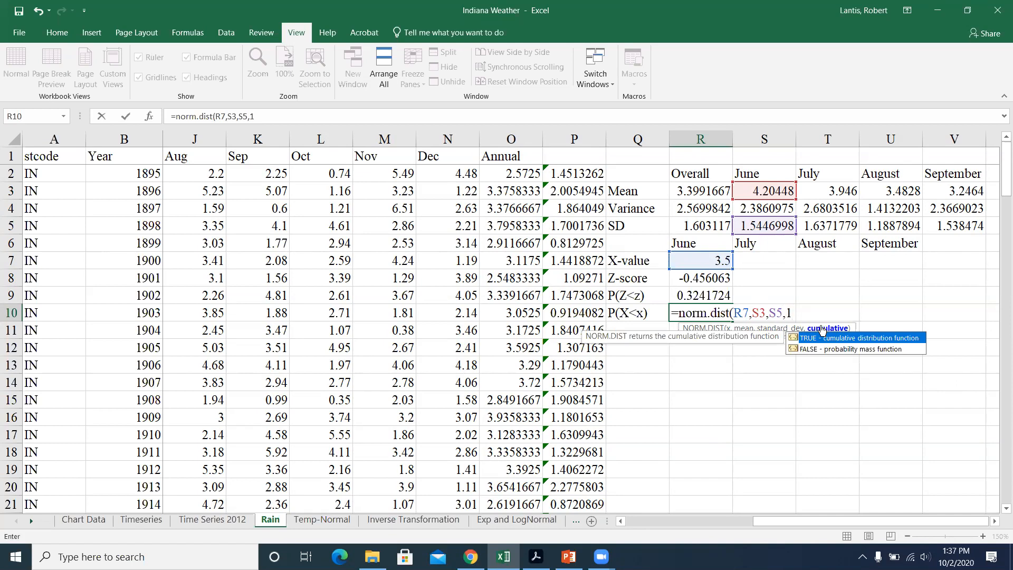
pyautogui.write(')')
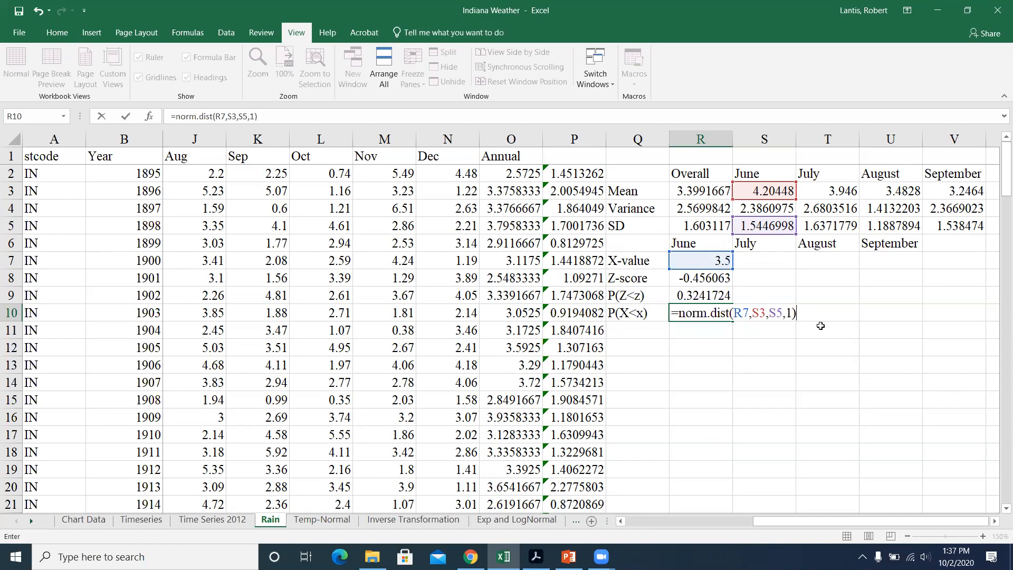
pyautogui.press('Return')
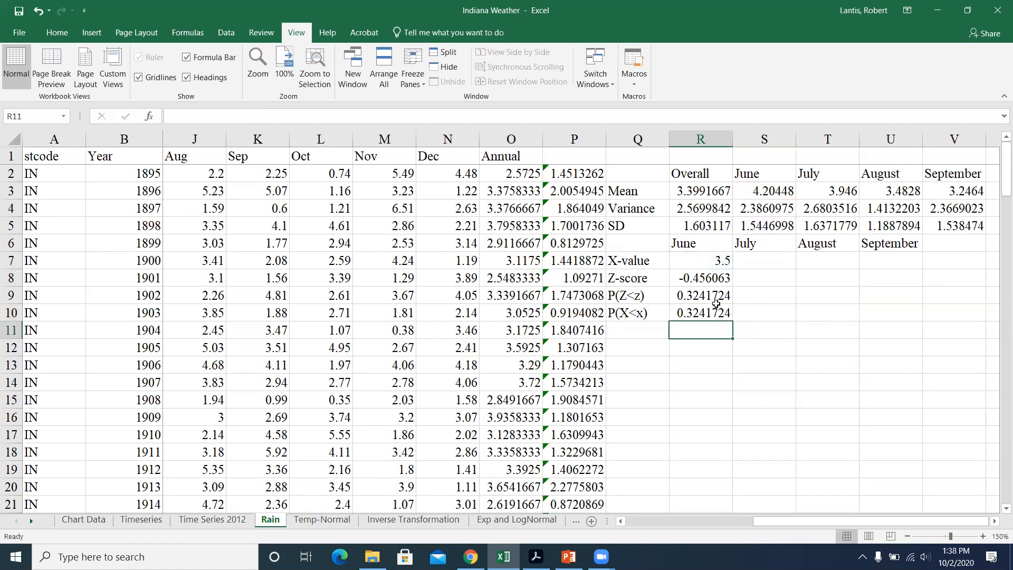
# Step: Fill June's values and formulas in R7:R10 across to column U, and set the July, August and September X-values to 3.5
pyautogui.click(697, 282)
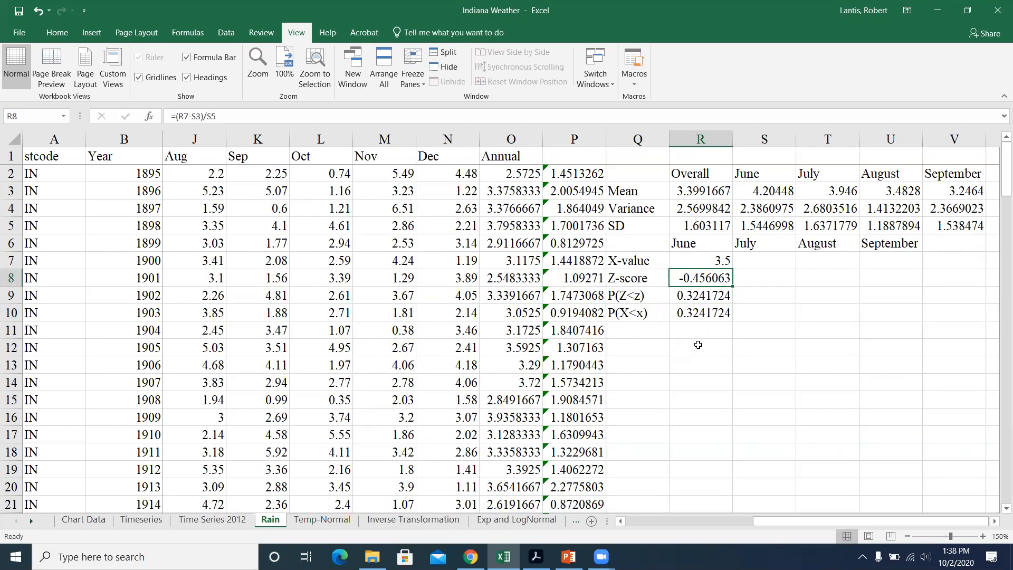
pyautogui.moveTo(722, 260); pyautogui.dragTo(897, 325)
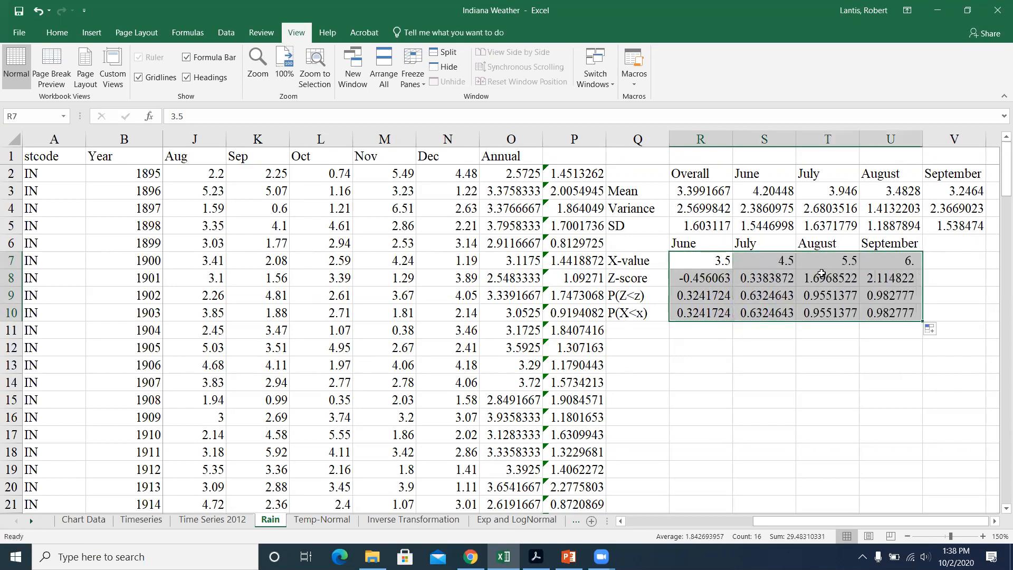
pyautogui.click(782, 261)
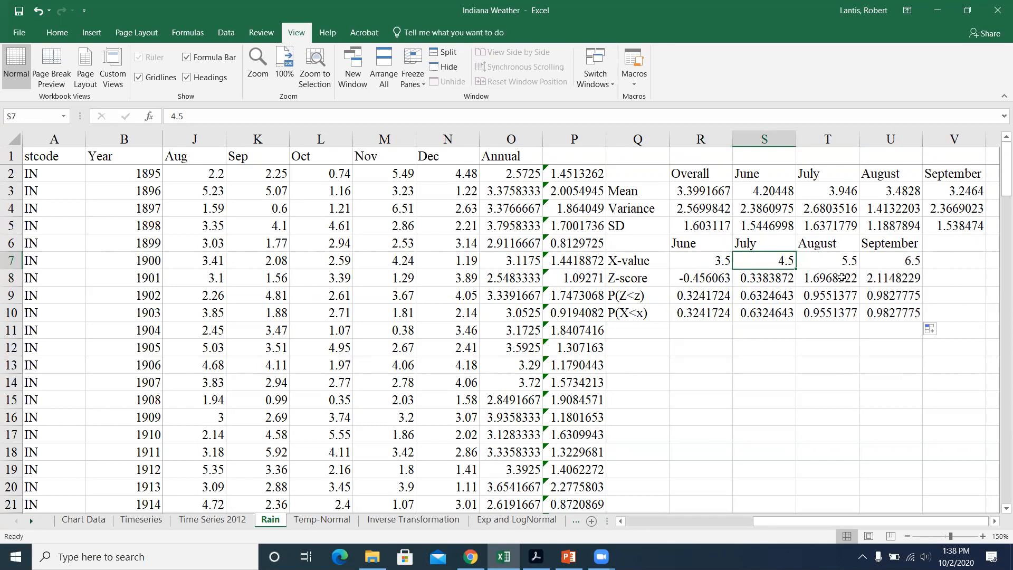
pyautogui.write('3.5')
pyautogui.press('Tab')
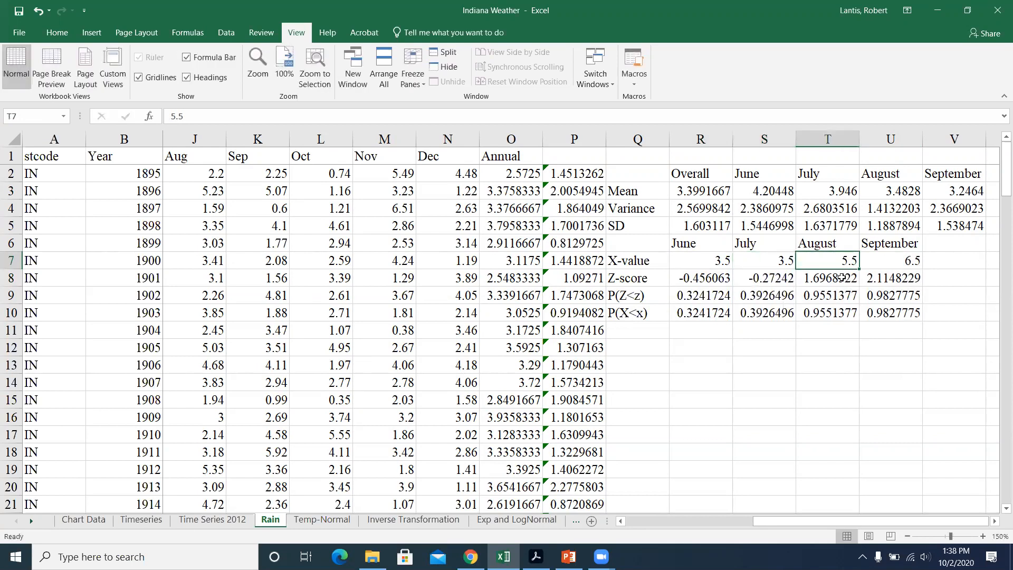
pyautogui.write('3.5')
pyautogui.press('Tab')
pyautogui.write('3.5')
pyautogui.press('Return')
pyautogui.click(801, 330)
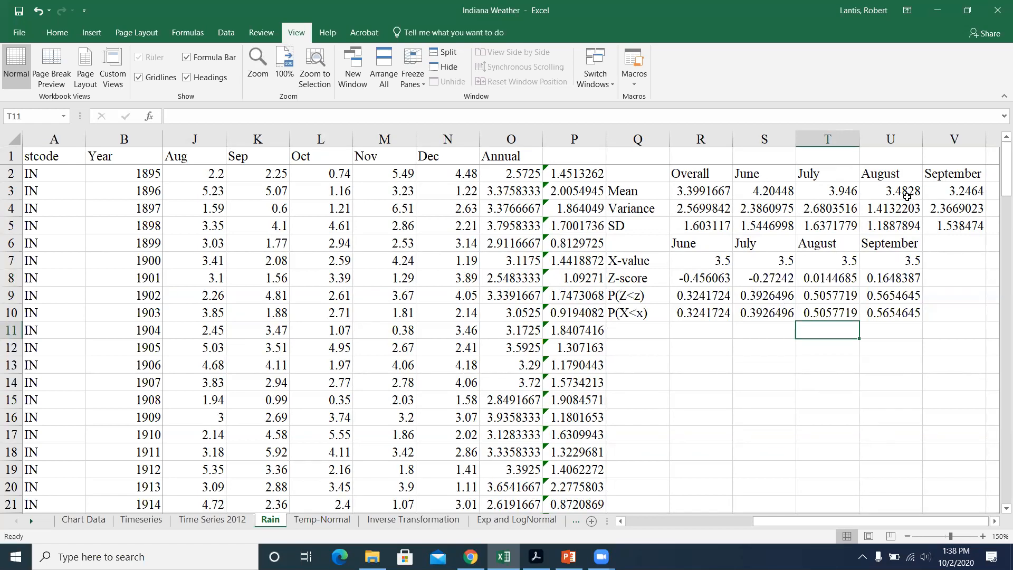
# Step: Review the cell references of July's Z-score formula in S8 and set July's X-value in S7 to 2
pyautogui.doubleClick(761, 282)
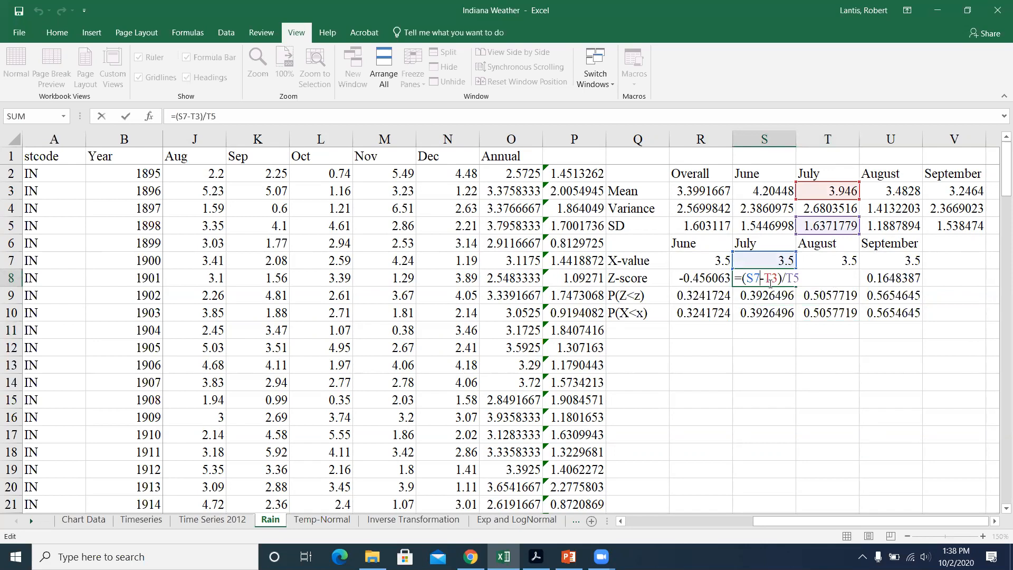
pyautogui.press('Return')
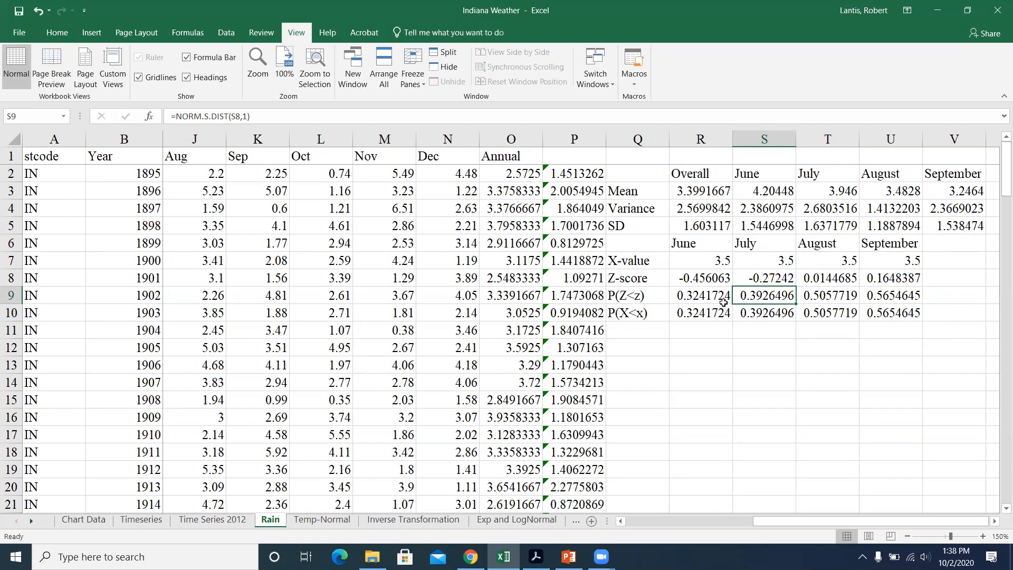
pyautogui.click(779, 259)
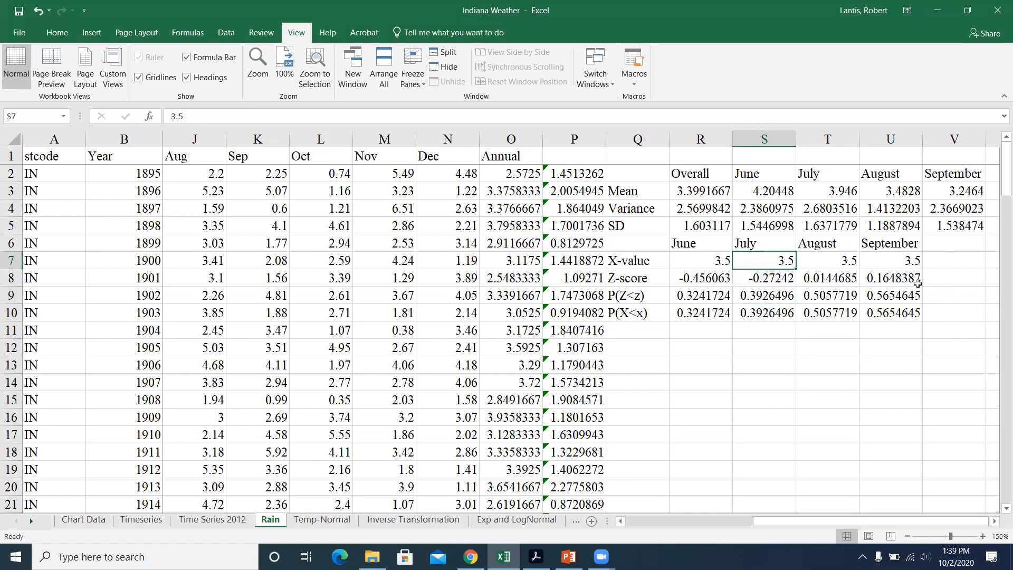
pyautogui.write('2')
pyautogui.press('Return')
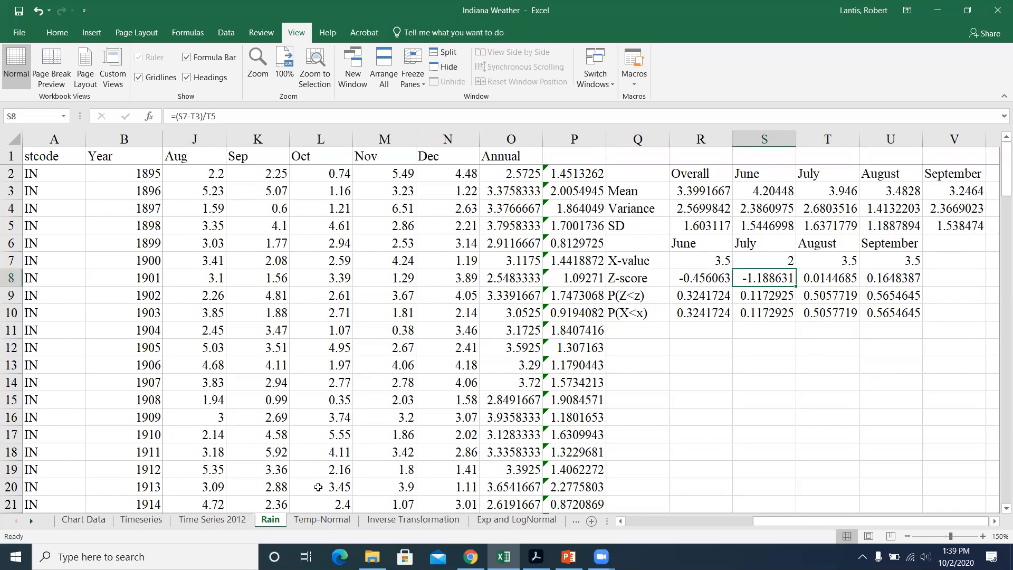
# Step: Review the cell references of June's Z-score formula in R8 on the Temp-Normal sheet
pyautogui.click(322, 519)
pyautogui.click(545, 217)
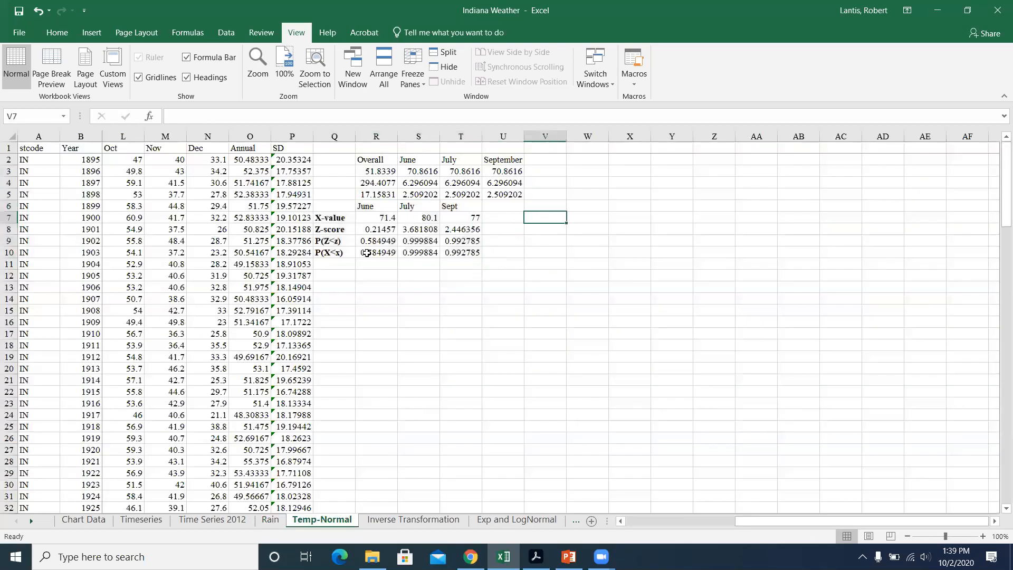
pyautogui.doubleClick(377, 230)
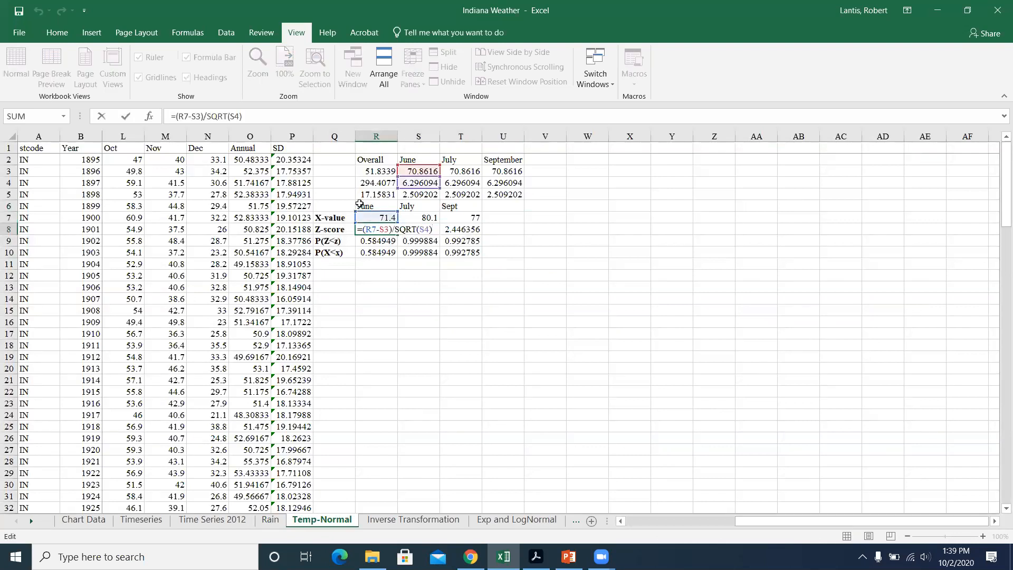
pyautogui.press('Return')
# Step: Zoom the Temp-Normal sheet to 150% and examine June's Z-score and probability formulas in R8:R10
pyautogui.click(258, 63)
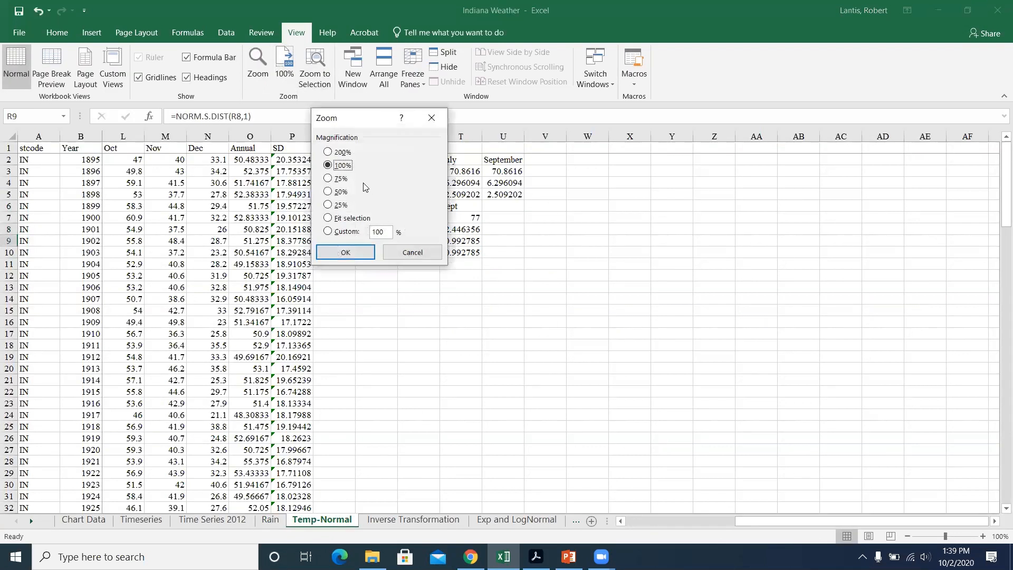
pyautogui.write('150')
pyautogui.press('Return')
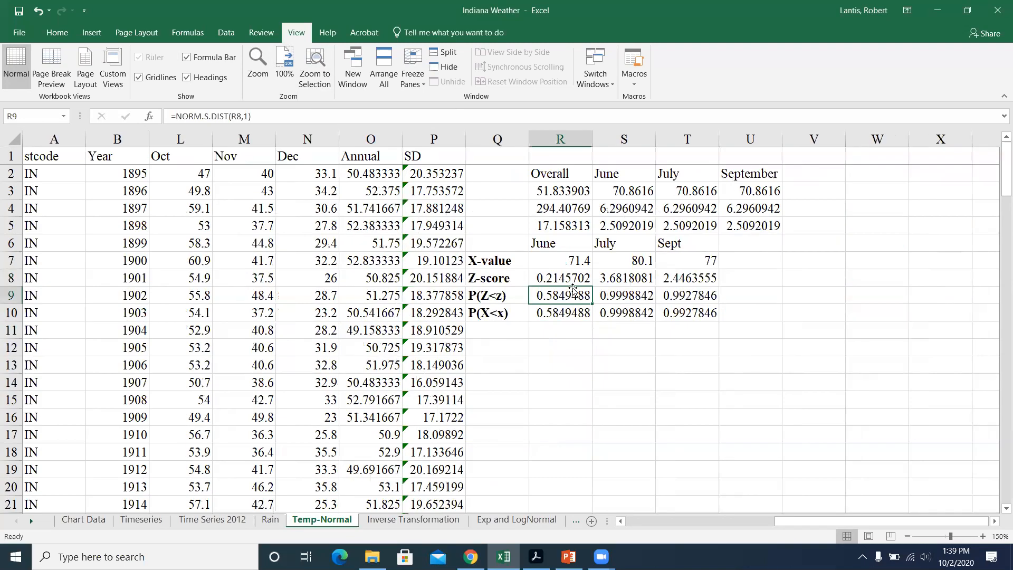
pyautogui.click(574, 280)
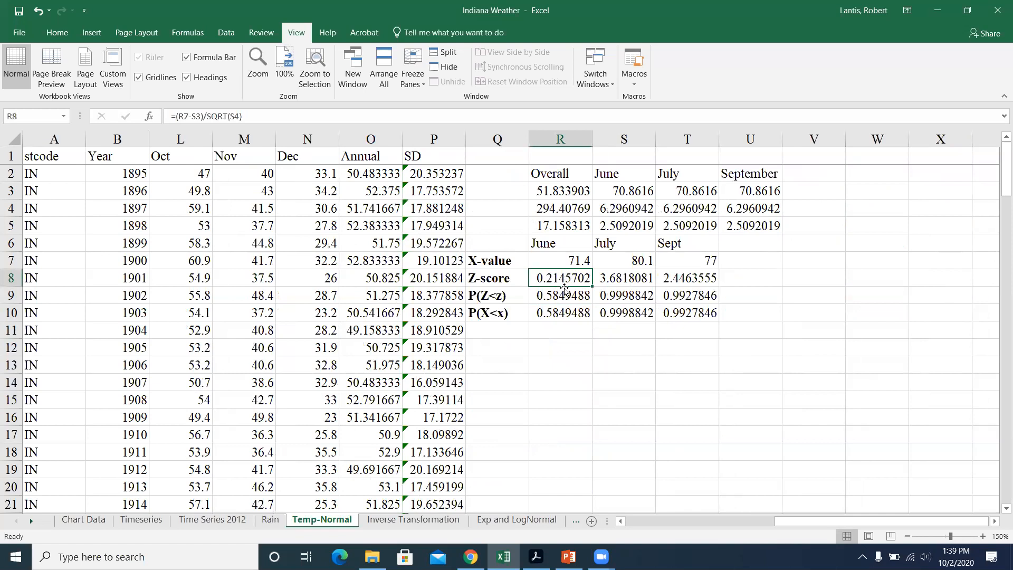
pyautogui.doubleClick(575, 295)
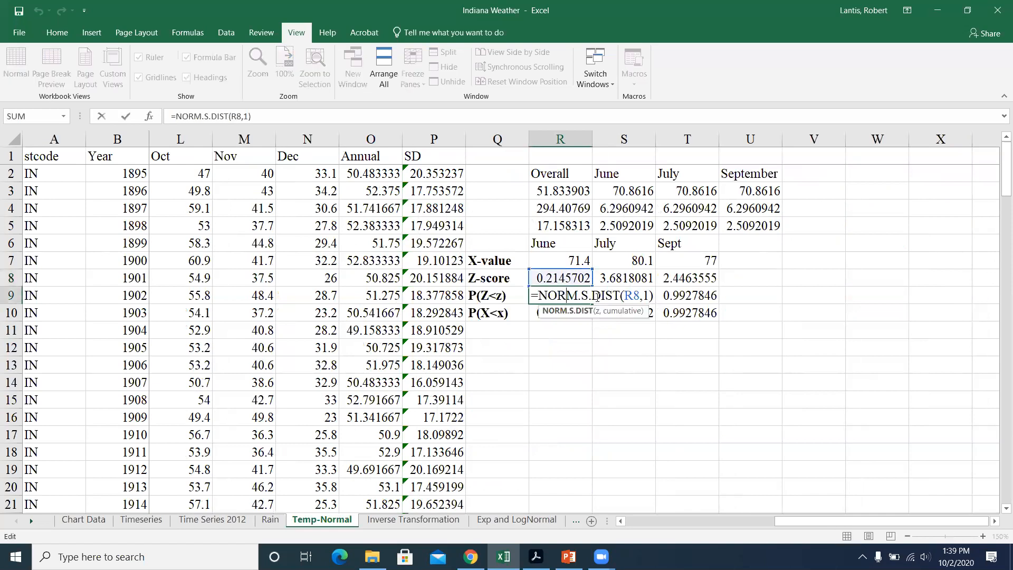
pyautogui.click(587, 311)
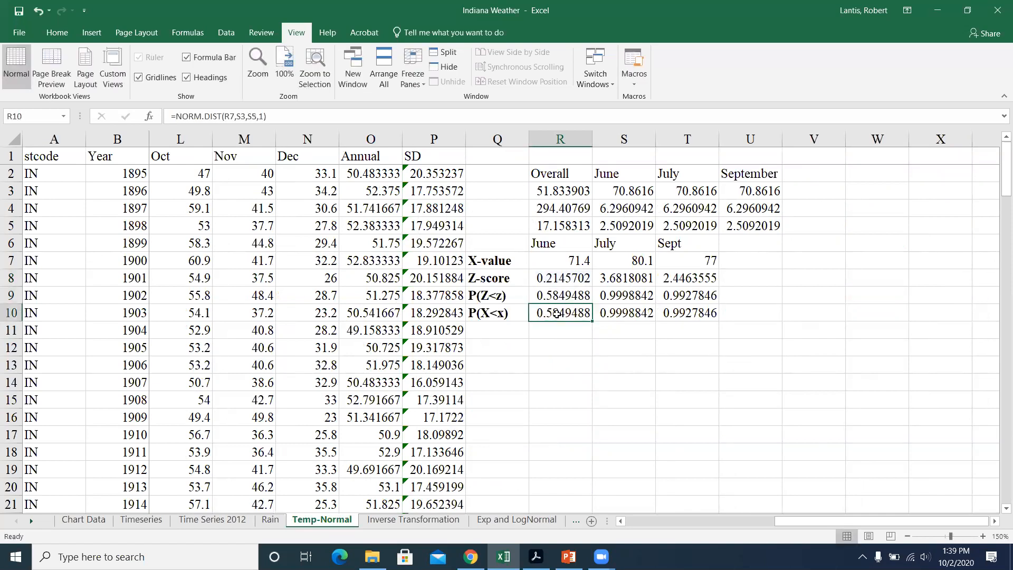
# Step: Review June's NORM.DIST formula in R10 and compare it with the negative z-score table in Z Tables.pdf in Acrobat
pyautogui.doubleClick(588, 311)
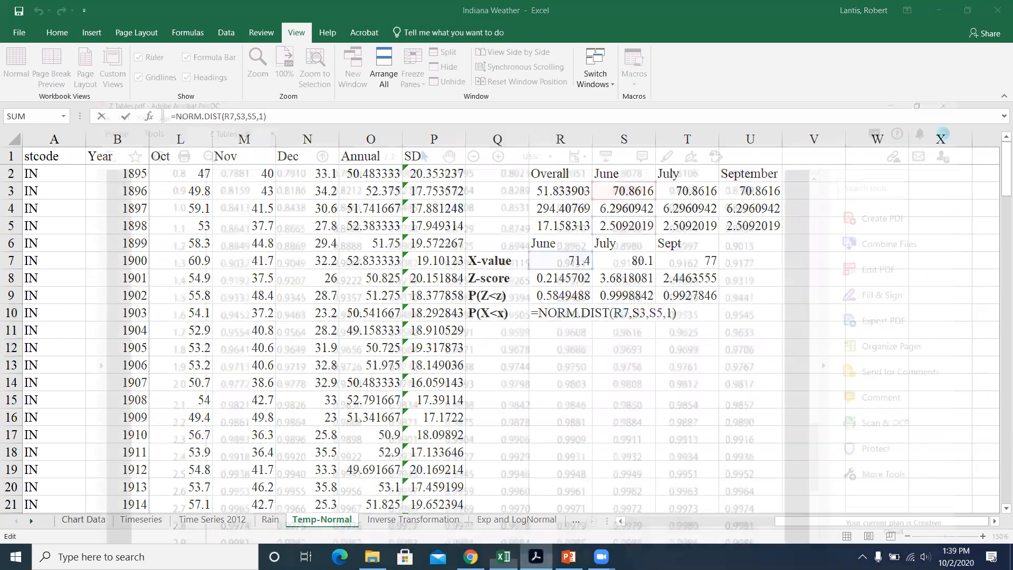
pyautogui.click(535, 557)
pyautogui.scroll(3, 630, 261)
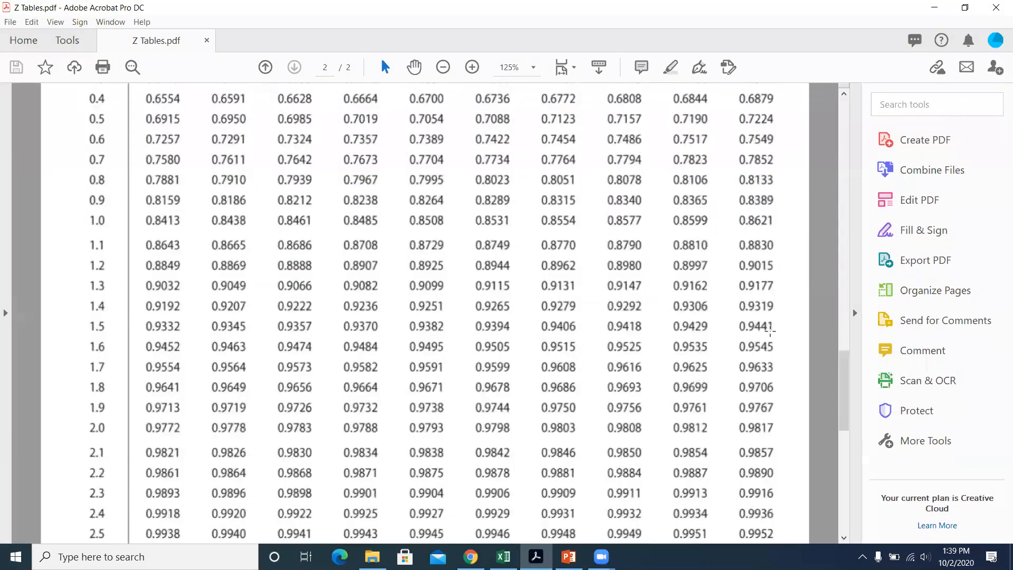
pyautogui.moveTo(844, 380); pyautogui.dragTo(860, 120)
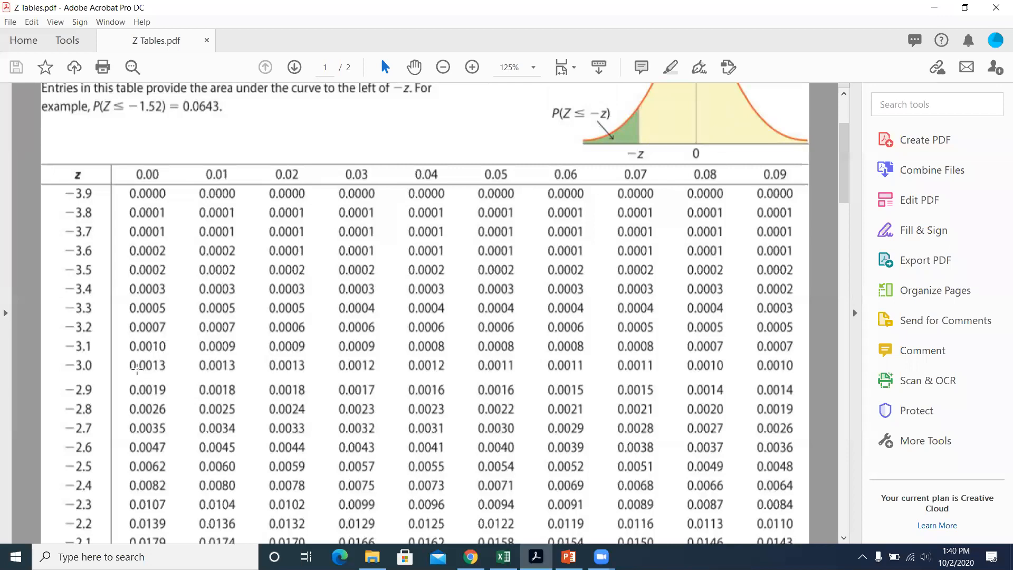
pyautogui.hotkey('alt', 'Tab')
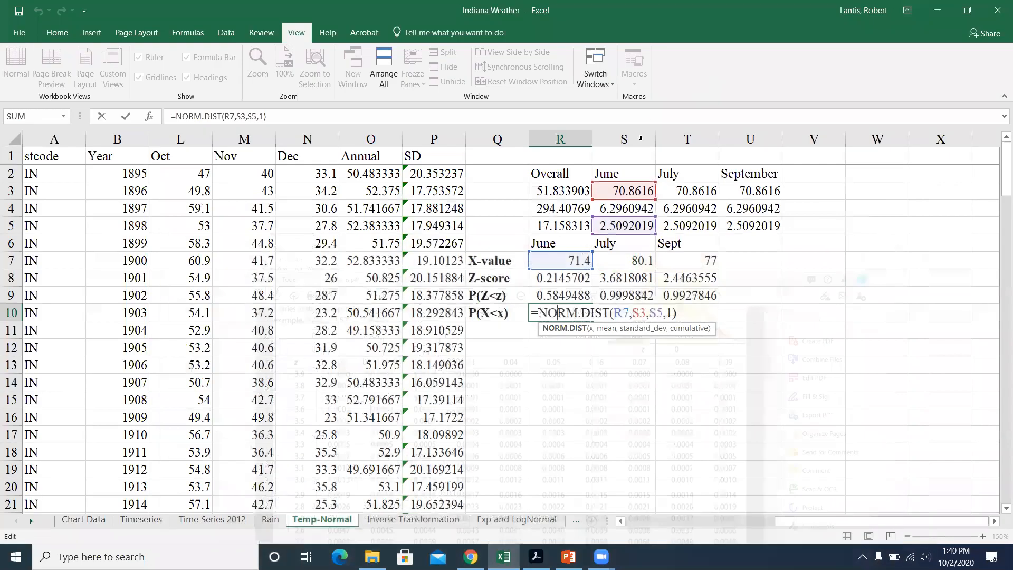
pyautogui.press('Return')
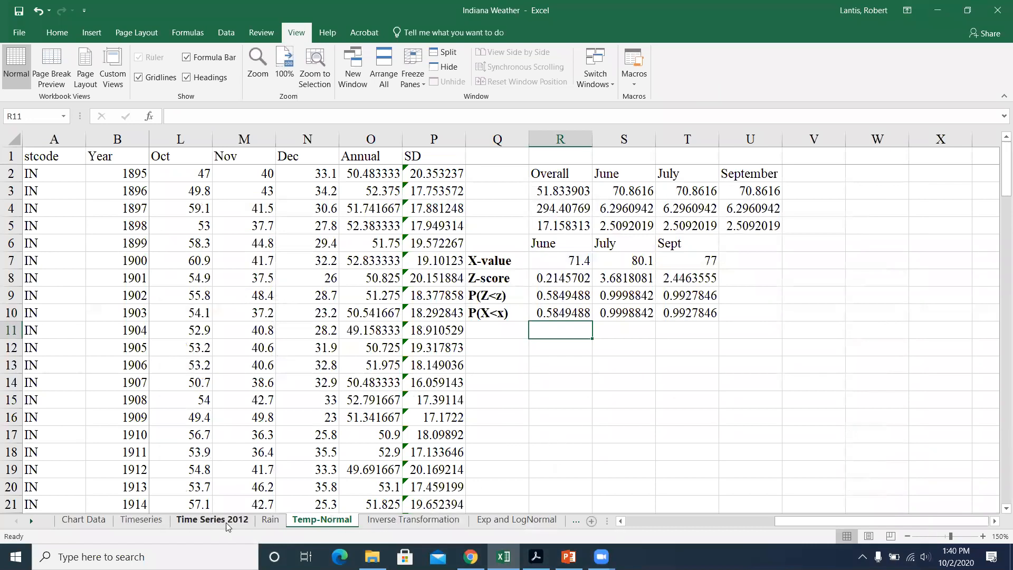
# Step: Open the Build Z Table sheet and zoom it to 150% with the table in view from column A
pyautogui.click(31, 520)
pyautogui.click(32, 520)
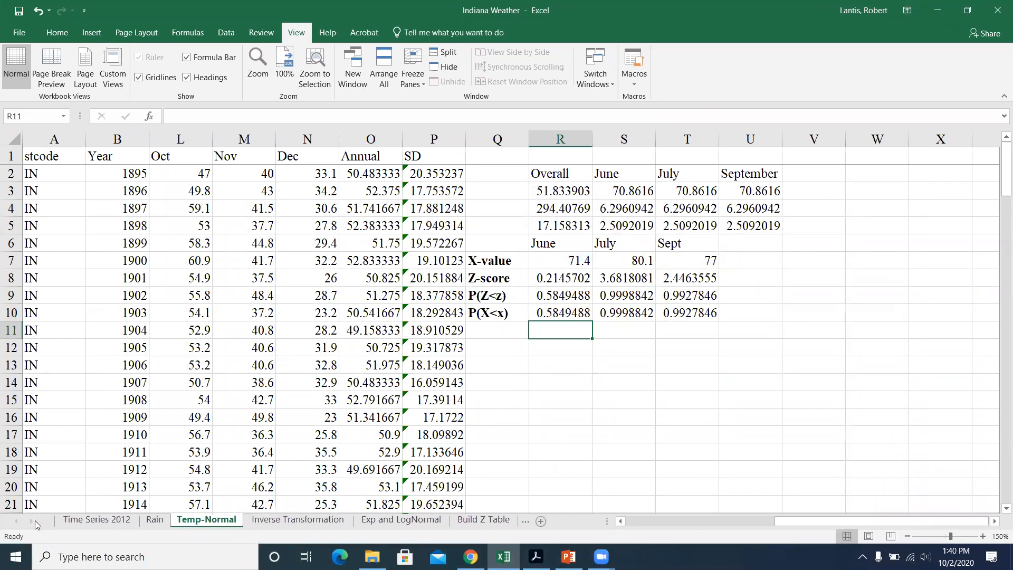
pyautogui.click(488, 522)
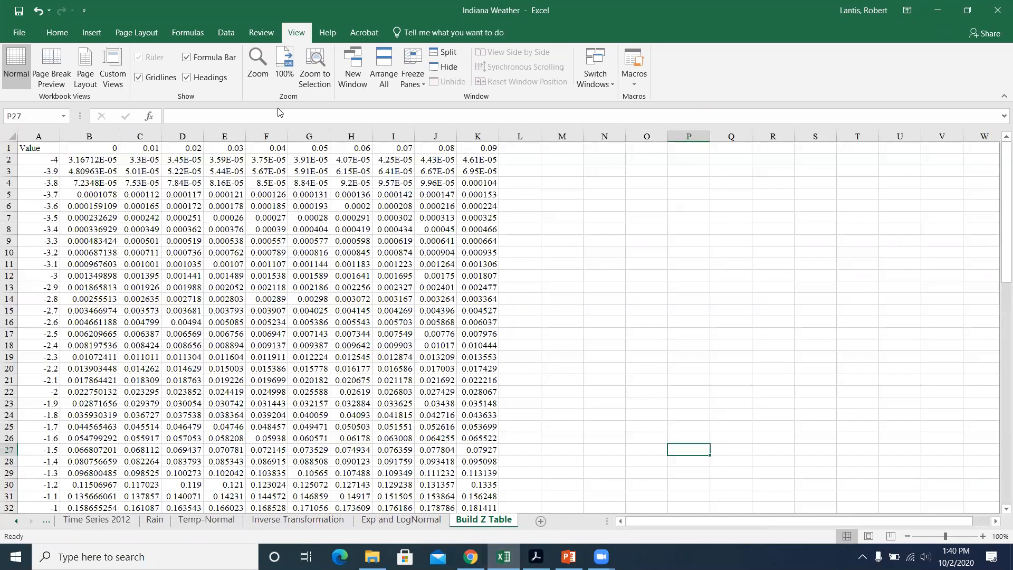
pyautogui.click(261, 66)
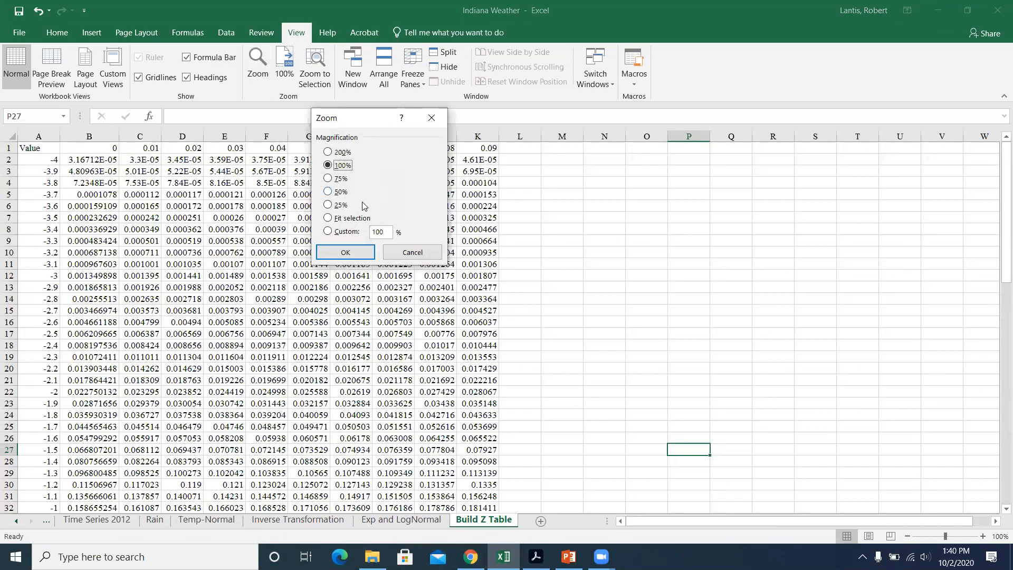
pyautogui.click(379, 233)
pyautogui.press('BackSpace')
pyautogui.write('5')
pyautogui.press('Return')
pyautogui.scroll(3, 507, 317)
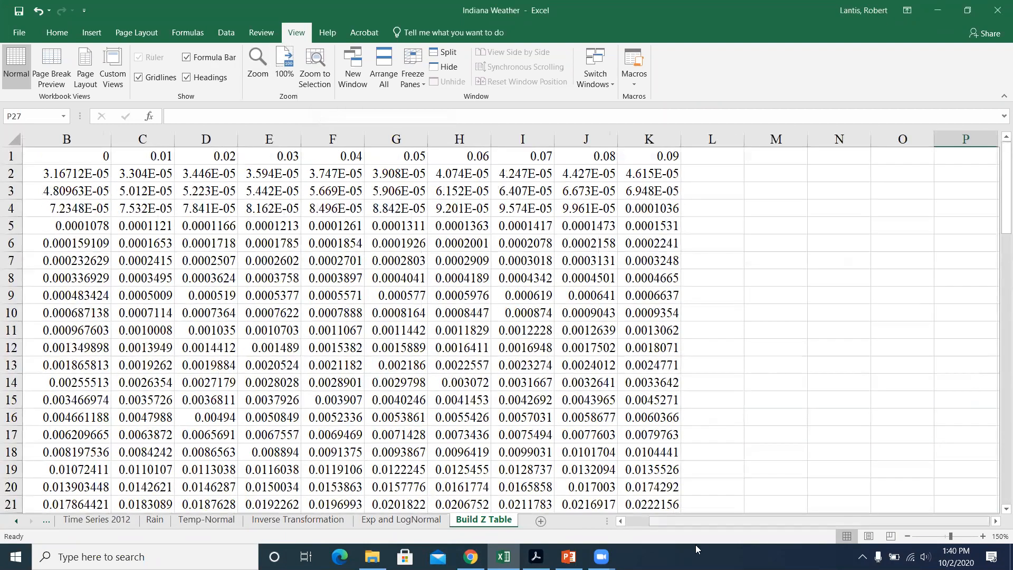
pyautogui.moveTo(701, 524); pyautogui.dragTo(677, 524)
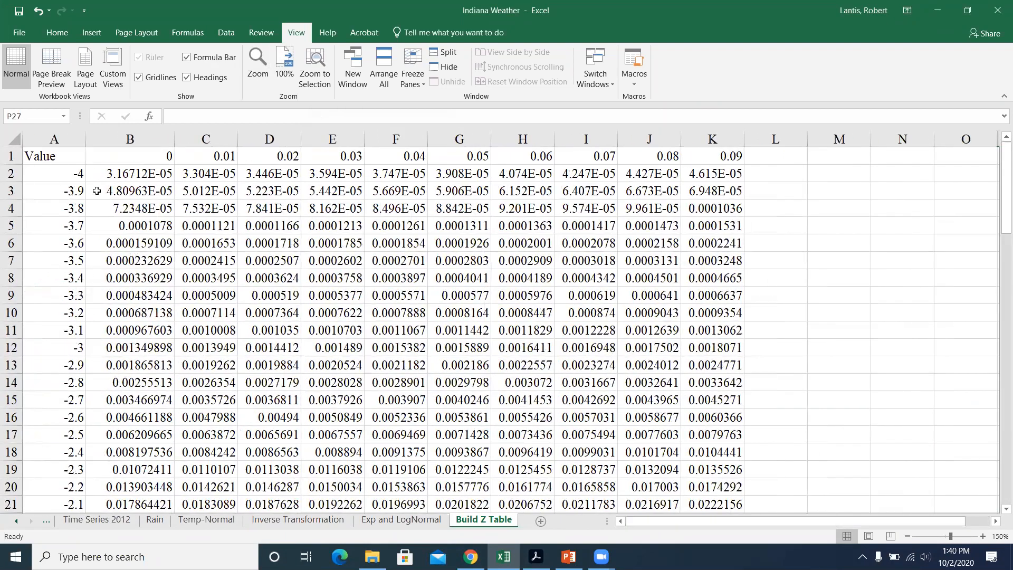
# Step: Examine the mixed cell references in the NORM.S.DIST formulas in B2, C2 and B3 of the Z table
pyautogui.click(65, 180)
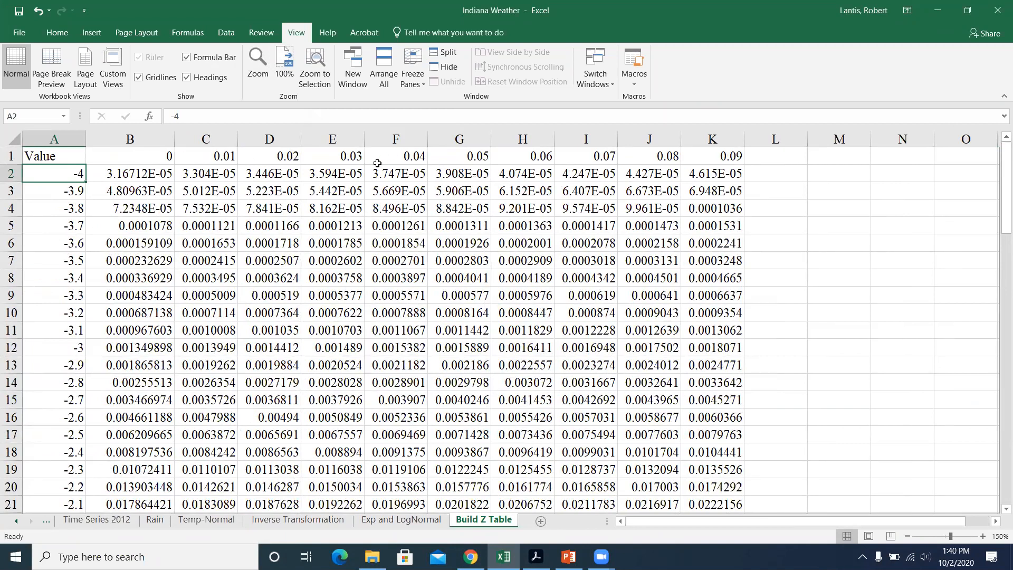
pyautogui.doubleClick(154, 174)
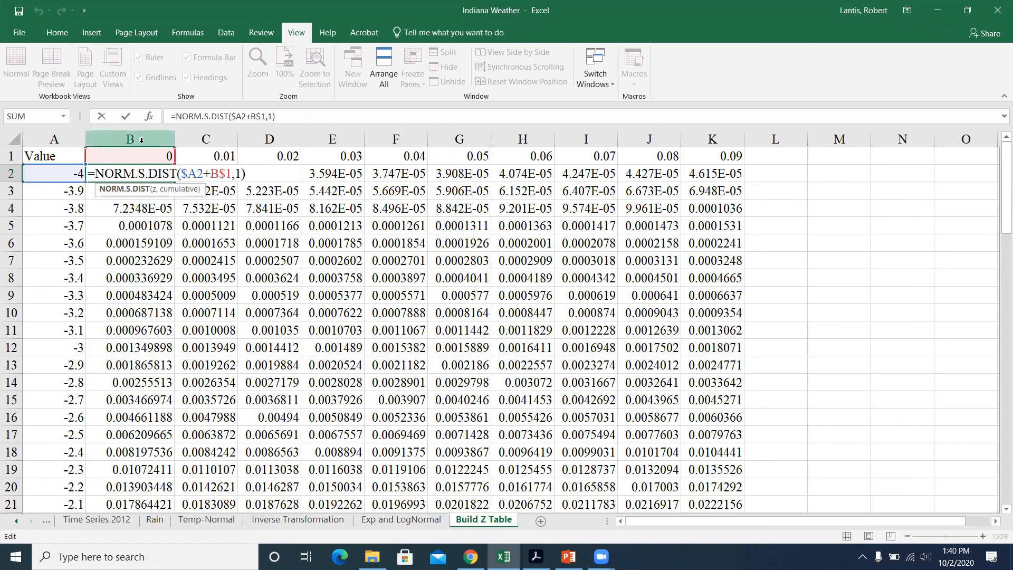
pyautogui.press('Return')
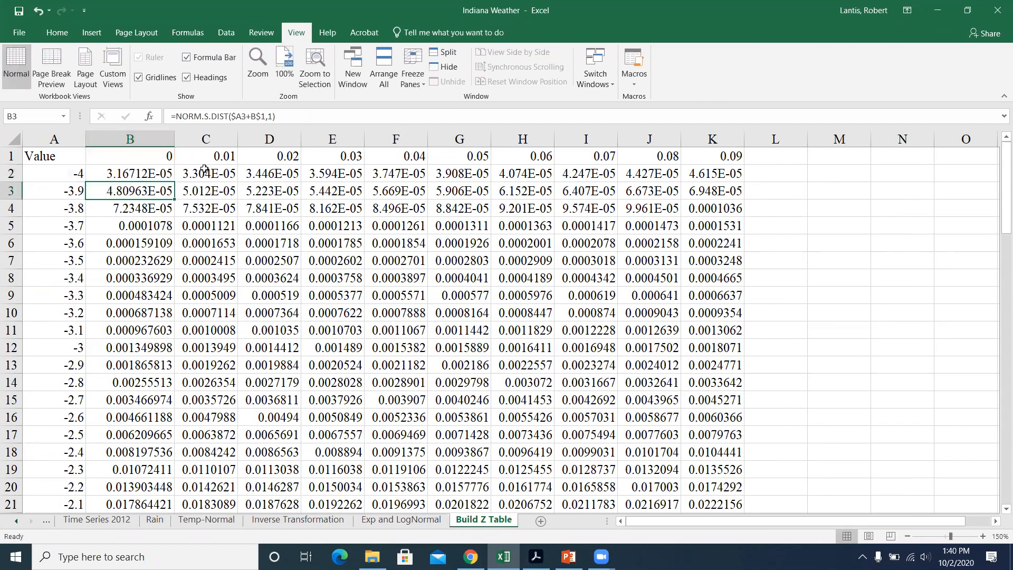
pyautogui.doubleClick(203, 174)
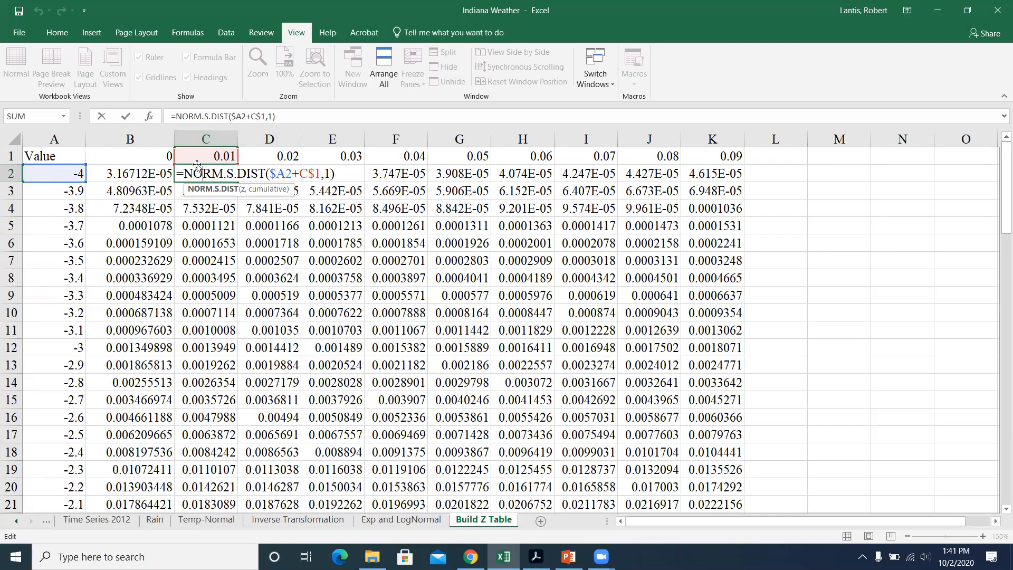
pyautogui.press('Return')
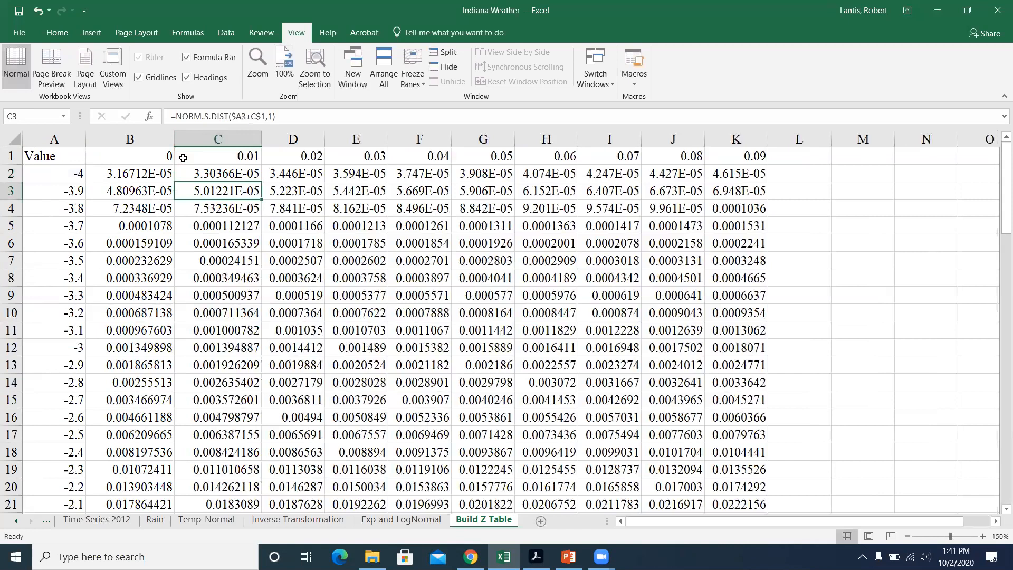
pyautogui.doubleClick(151, 189)
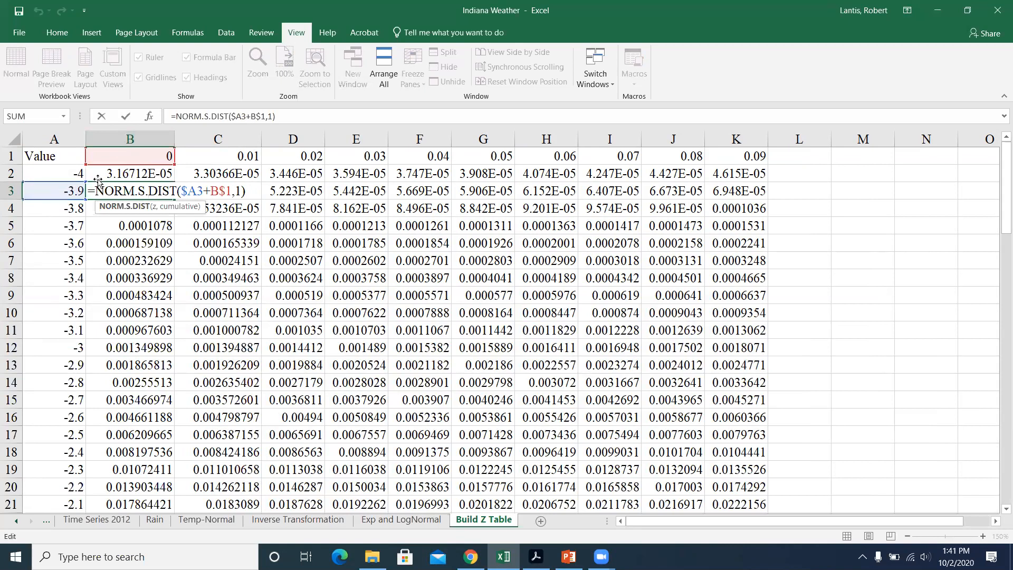
pyautogui.press('Return')
# Step: Look through the whole Z table from -4 to 4 and inspect the formula for z = 0 in B42
pyautogui.scroll(-13, 502, 243)
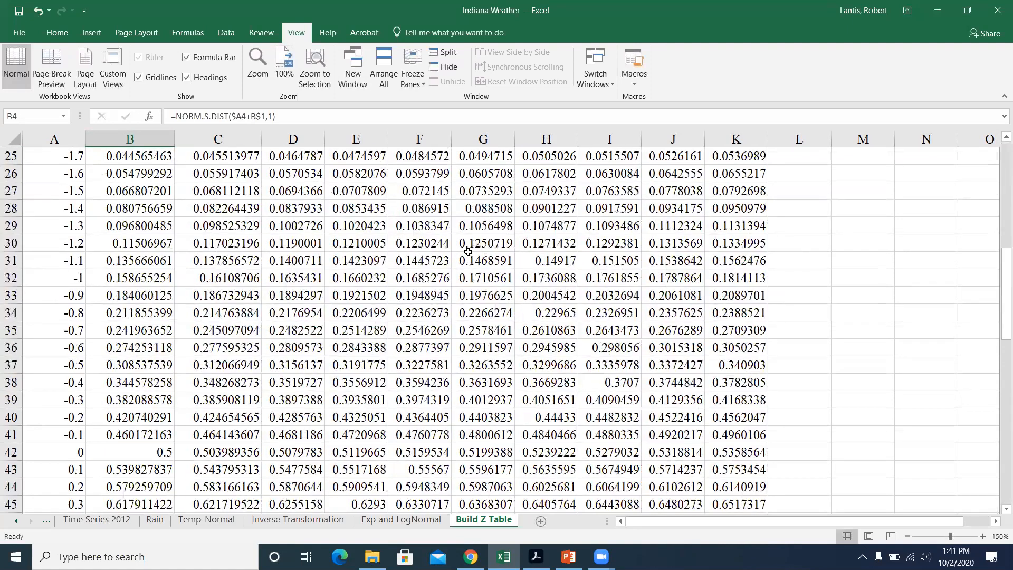
pyautogui.scroll(3, 215, 334)
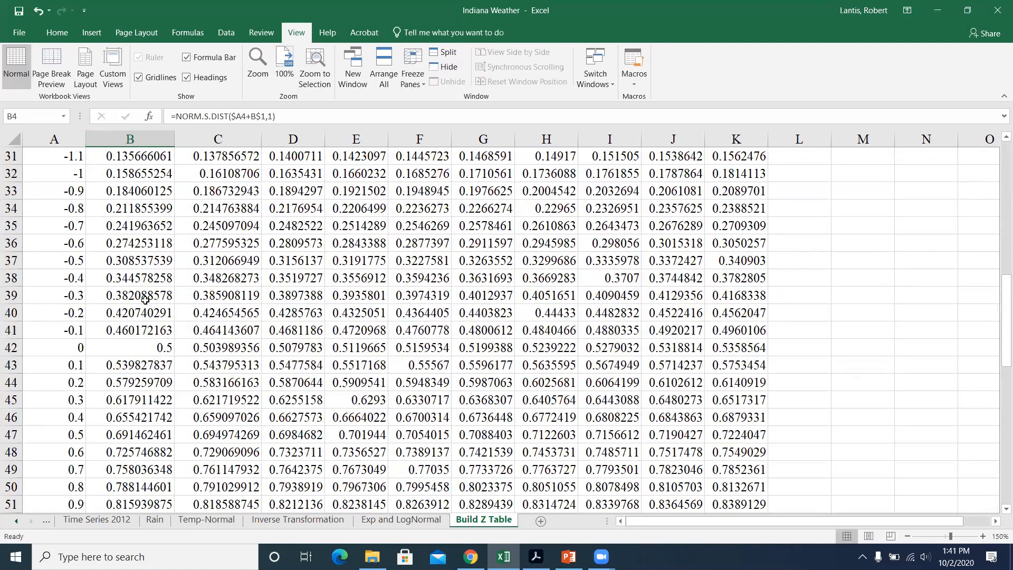
pyautogui.doubleClick(136, 347)
pyautogui.press('Return')
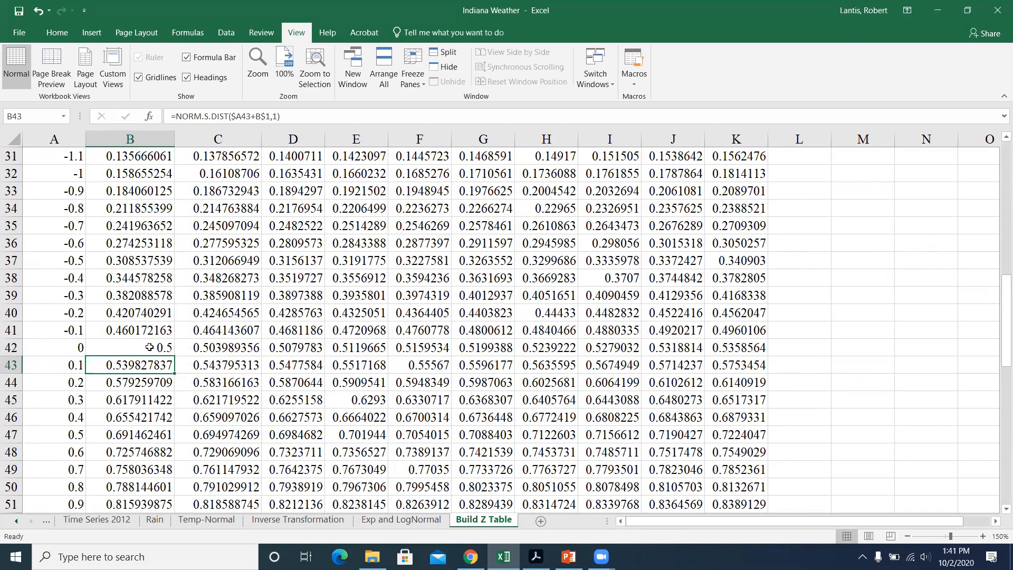
pyautogui.scroll(-16, 372, 339)
pyautogui.scroll(3, 372, 339)
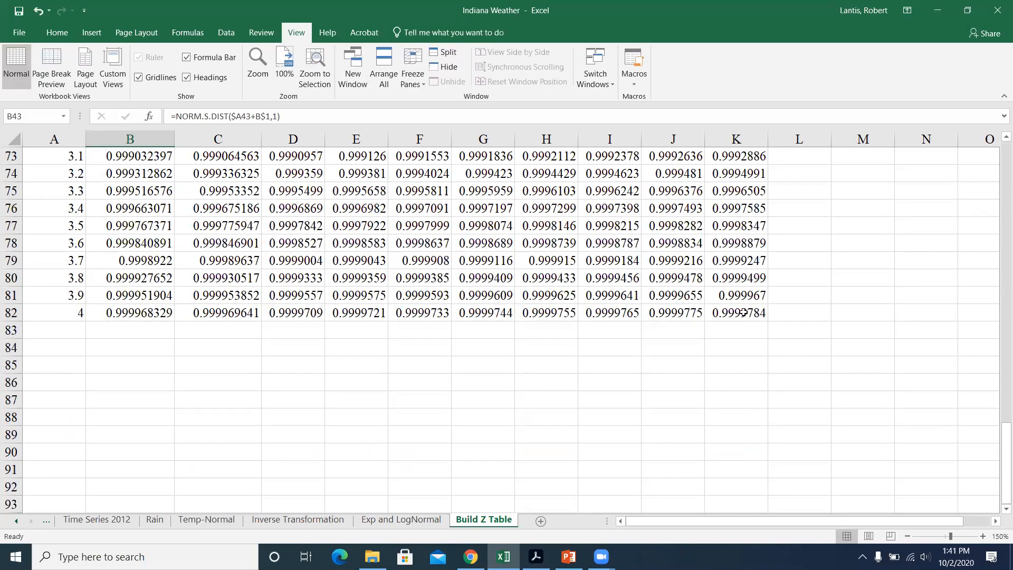
pyautogui.scroll(6, 714, 323)
pyautogui.scroll(18, 715, 324)
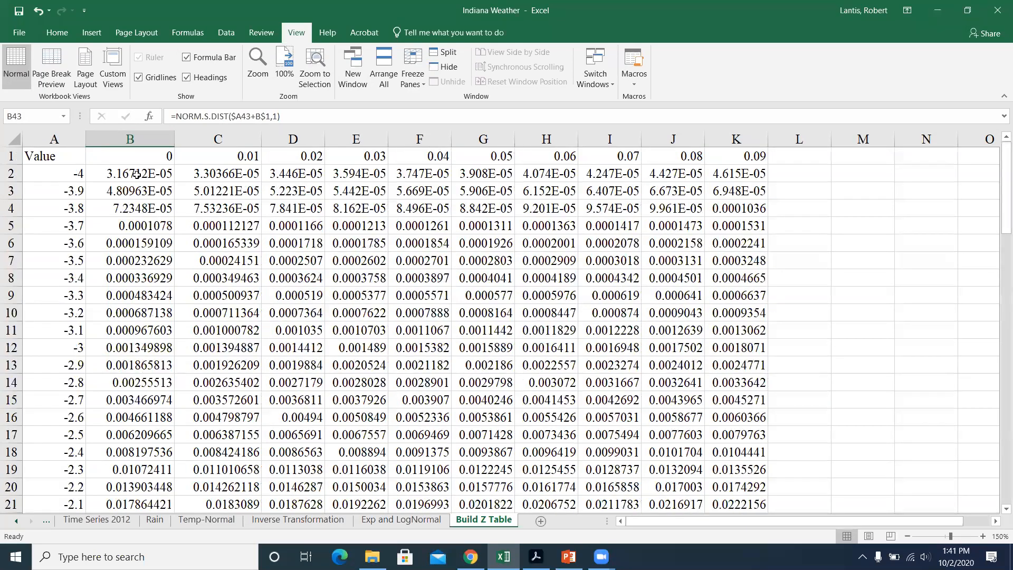
# Step: Recheck the cell references and cumulative argument of the NORM.S.DIST formula in C2
pyautogui.click(200, 175)
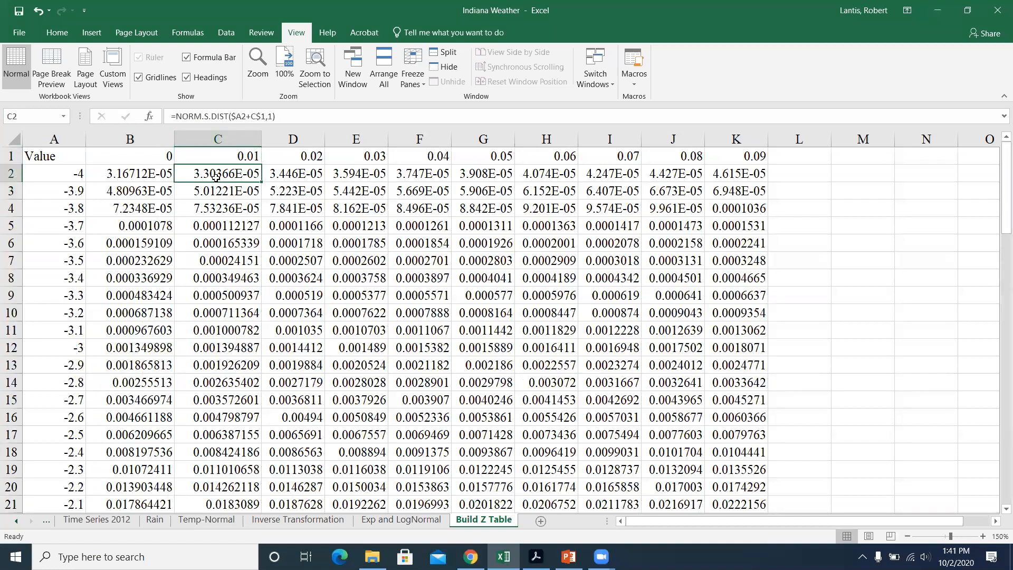
pyautogui.doubleClick(222, 170)
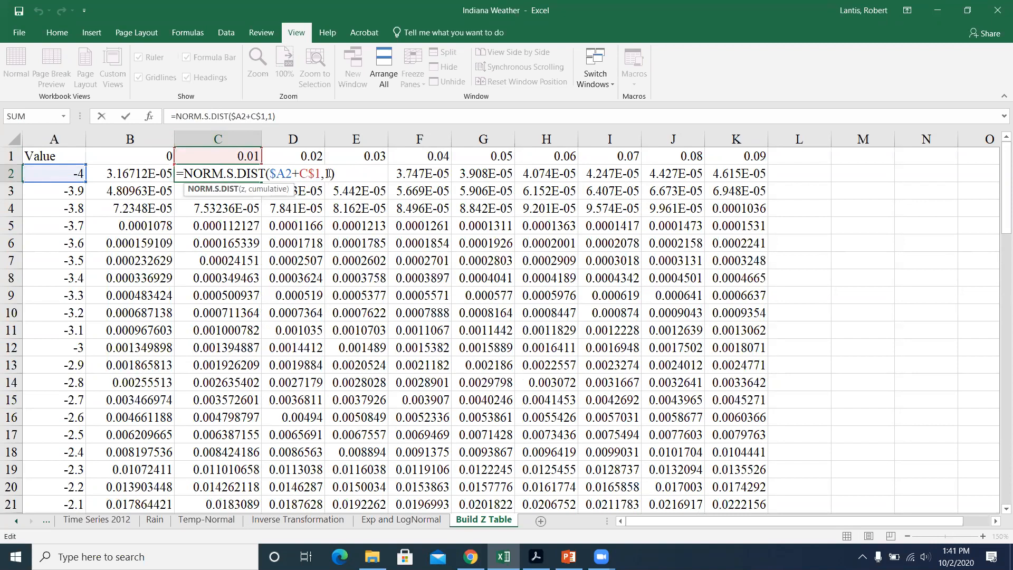
pyautogui.press('Return')
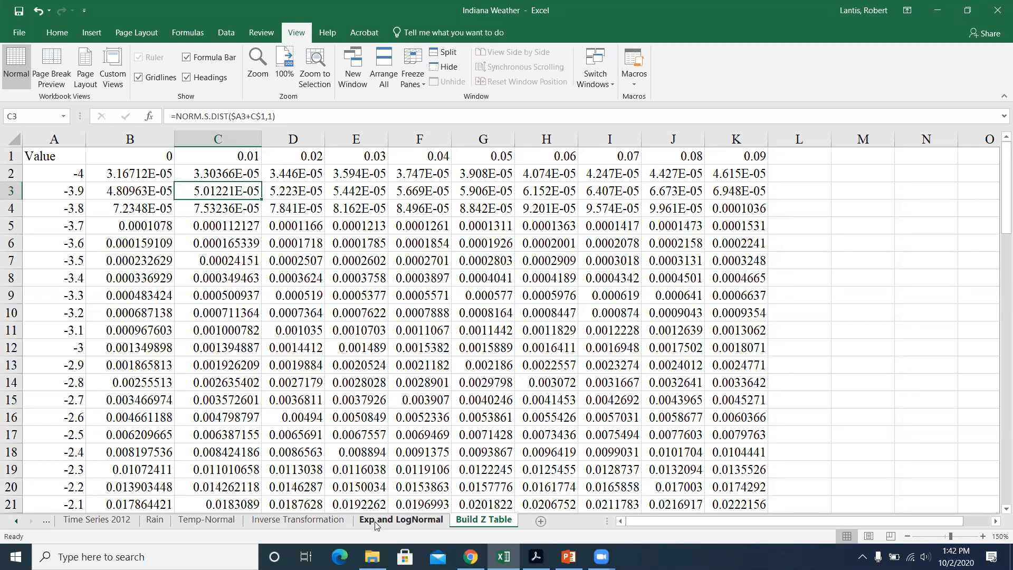
# Step: Return to the Temp-Normal sheet and compare June's NORM.S.DIST formula in R9 with the NORM.DIST formula in R10
pyautogui.click(78, 522)
pyautogui.click(194, 522)
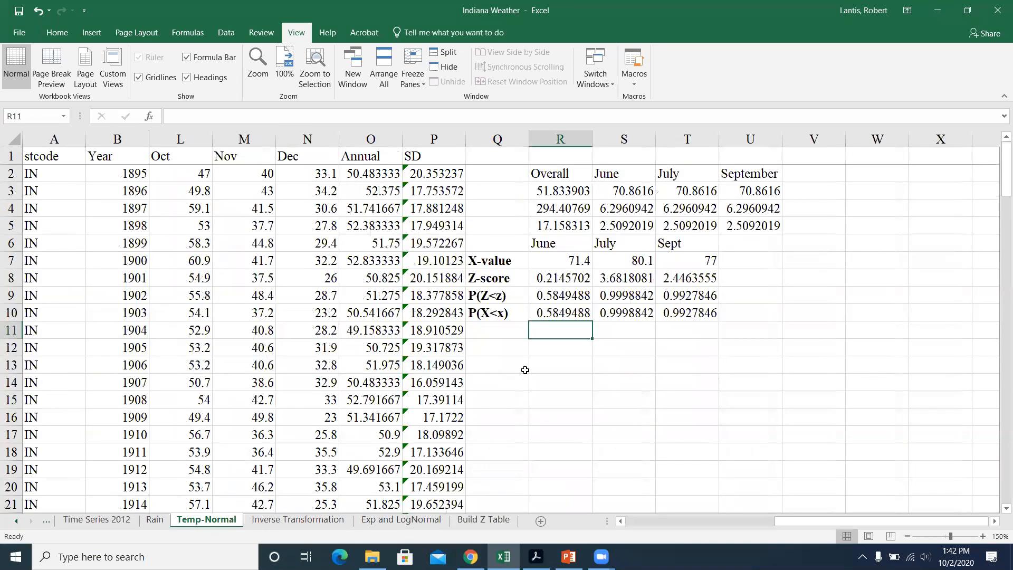
pyautogui.doubleClick(567, 294)
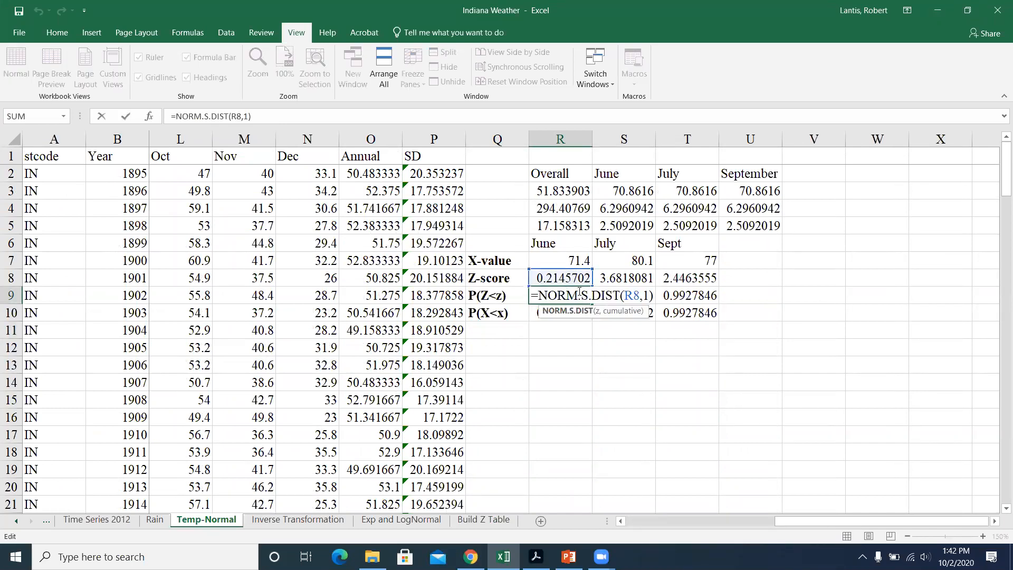
pyautogui.press('Return')
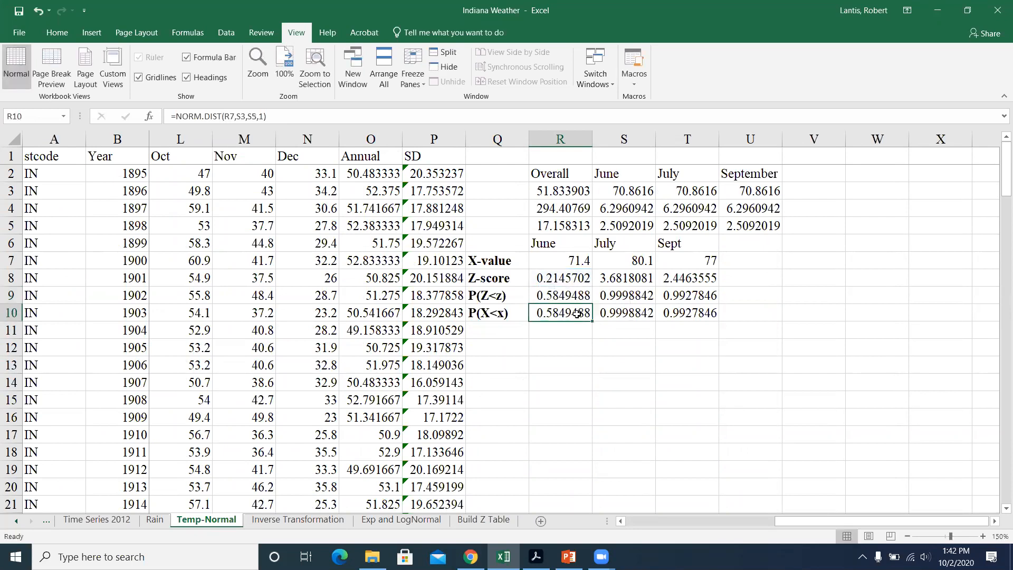
pyautogui.doubleClick(572, 312)
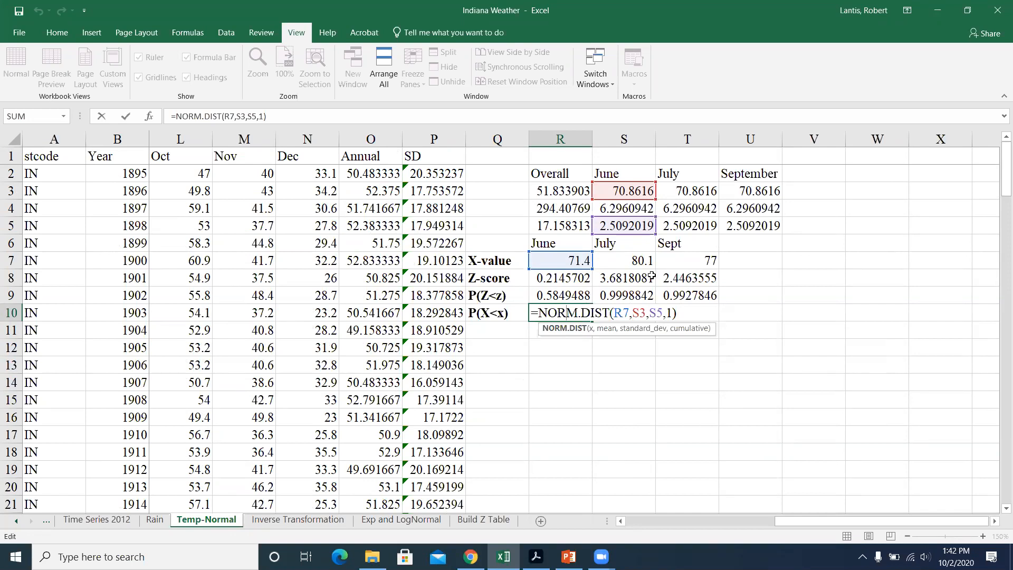
pyautogui.press('Return')
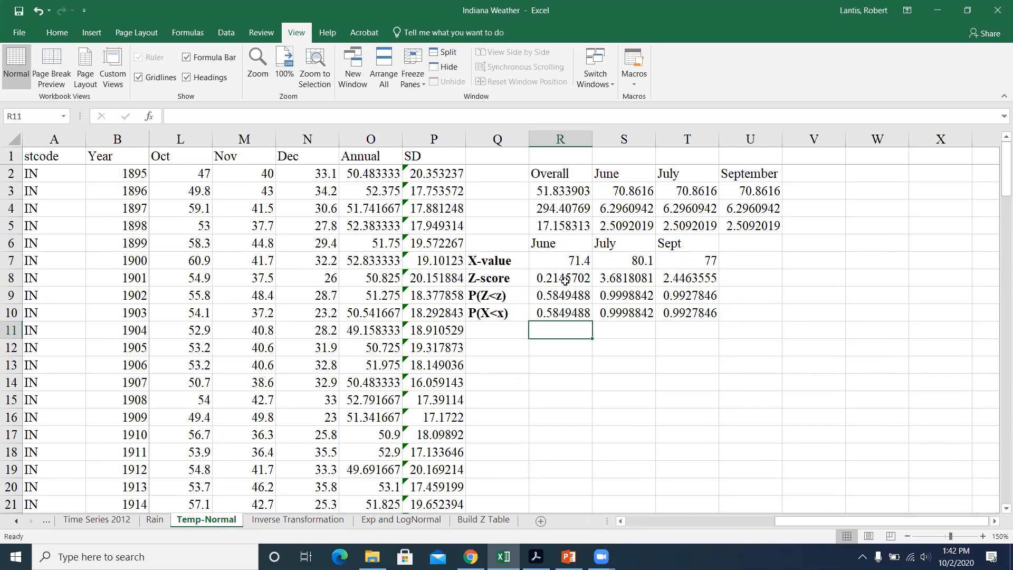
# Step: Look up the probability for June's Z-score of 0.21 in the positive table of Z Tables.pdf in Acrobat
pyautogui.click(536, 556)
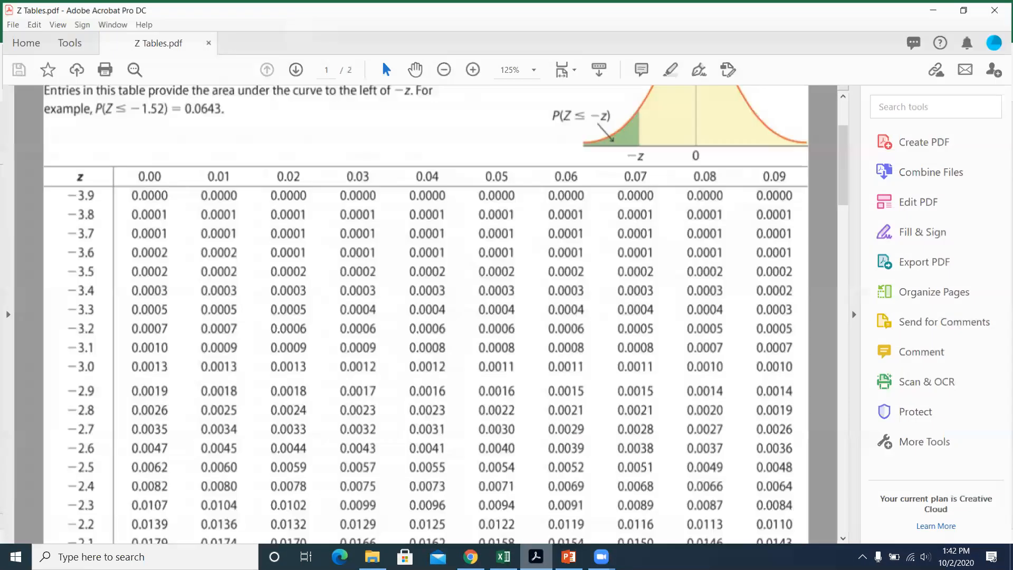
pyautogui.scroll(-3, 193, 358)
pyautogui.scroll(-15, 193, 358)
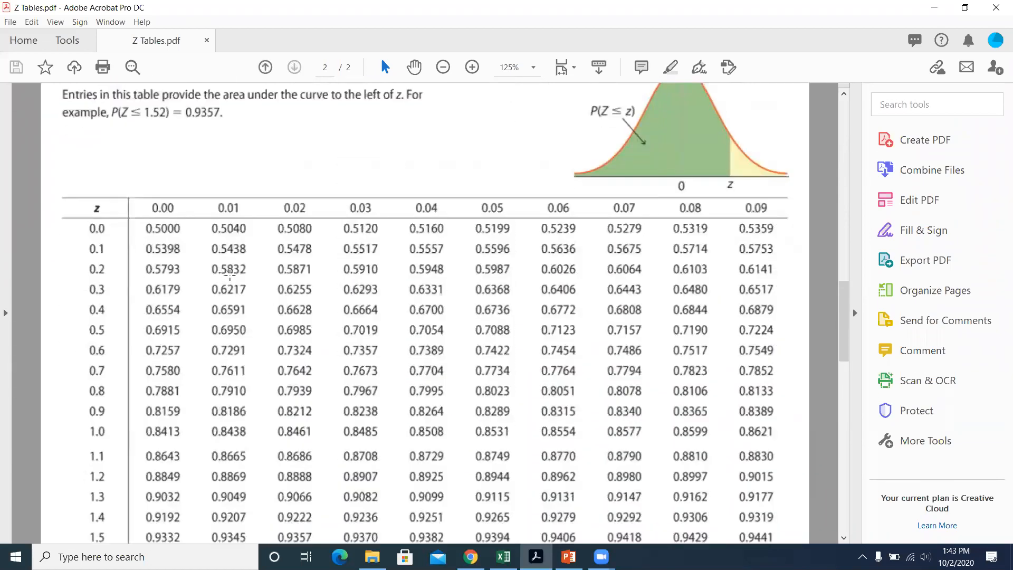
pyautogui.click(934, 8)
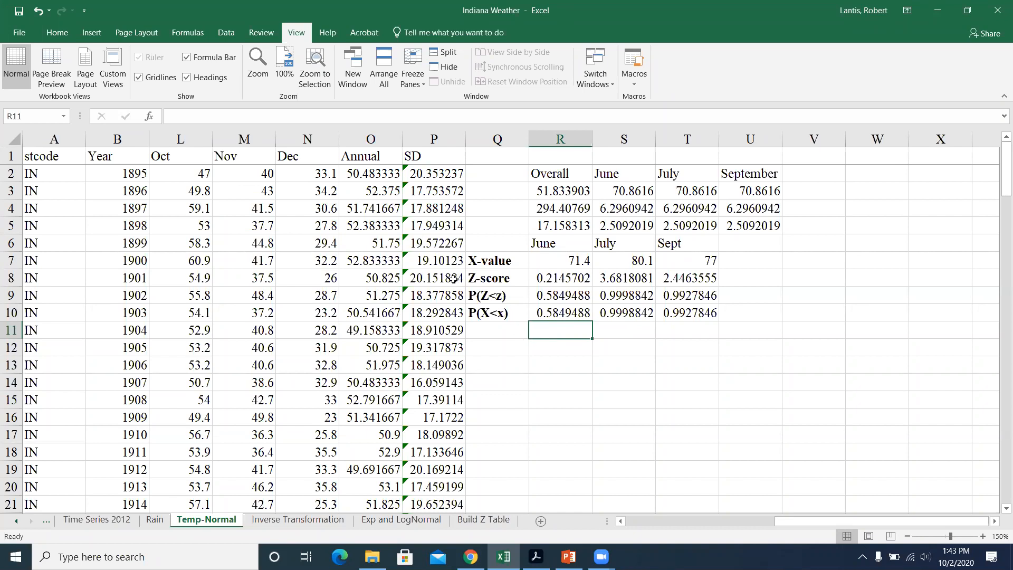
# Step: Fill the September heading and statistics in U2:U5 across to column V for October, and check U3's AVERAGE formula
pyautogui.click(684, 264)
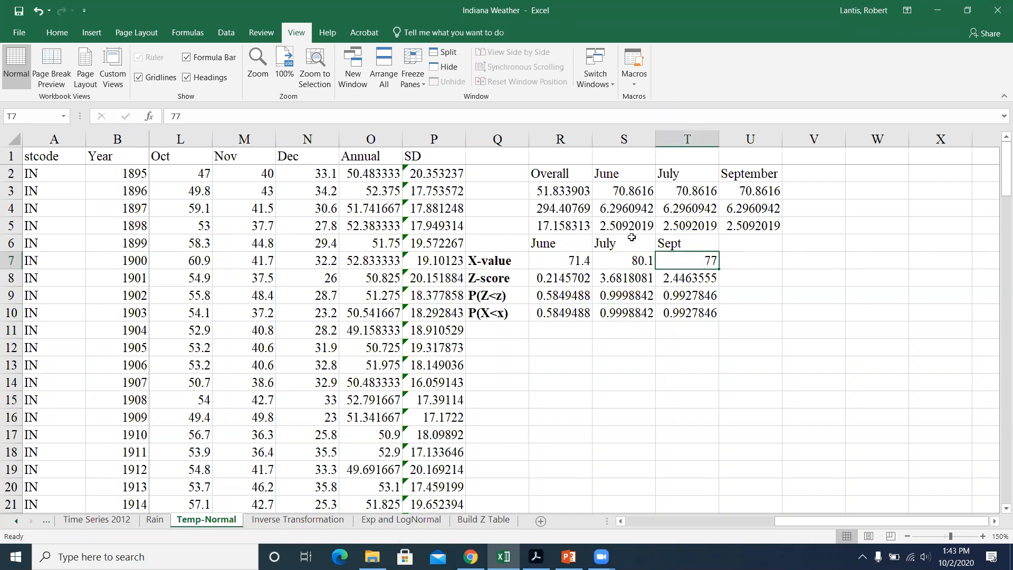
pyautogui.moveTo(777, 176); pyautogui.dragTo(839, 231)
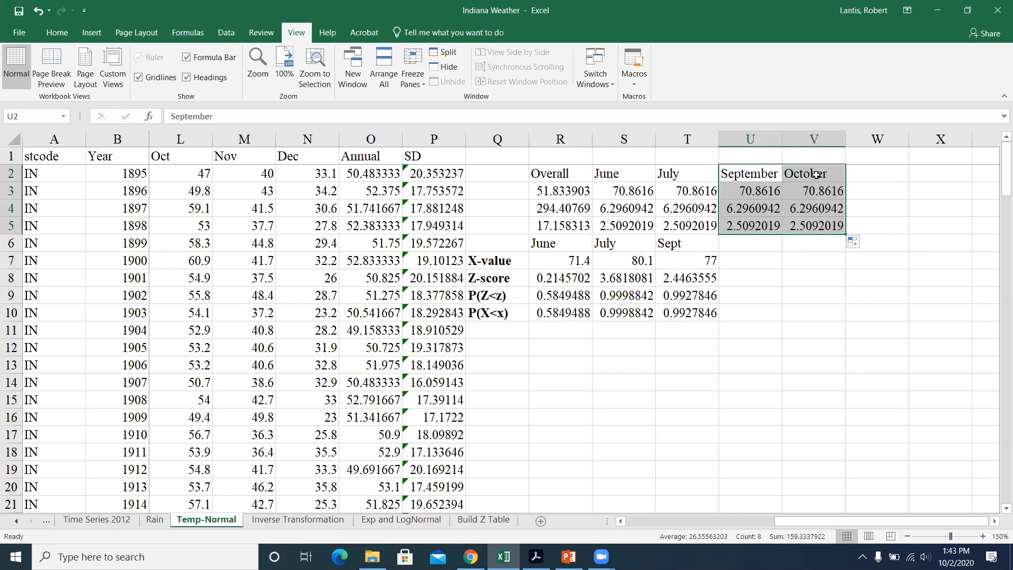
pyautogui.click(838, 176)
pyautogui.click(756, 188)
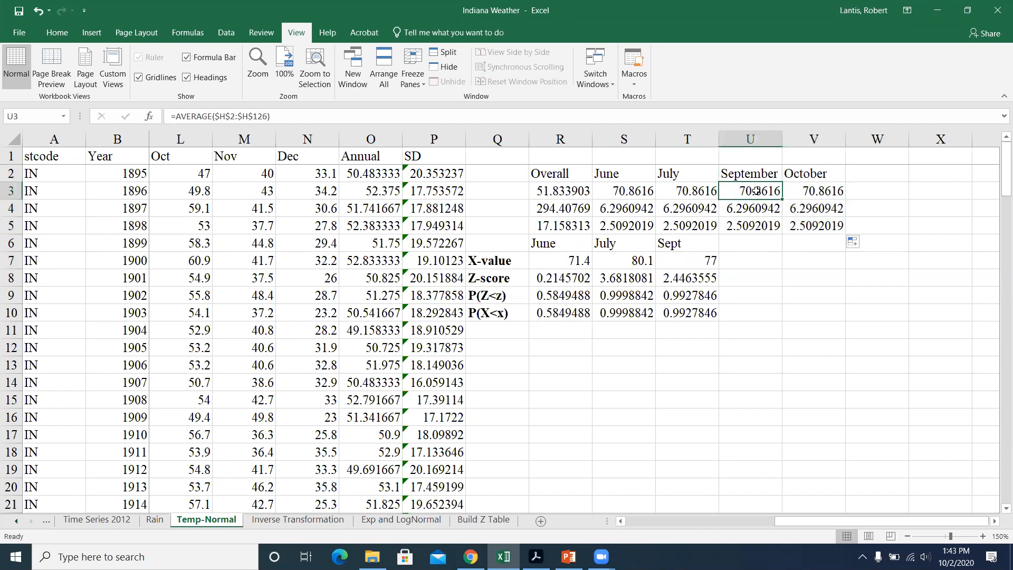
# Step: Compare the monthly statistics and change June's AVERAGE formula in S3 to use the relative range H2:H126
pyautogui.moveTo(756, 191); pyautogui.dragTo(755, 226)
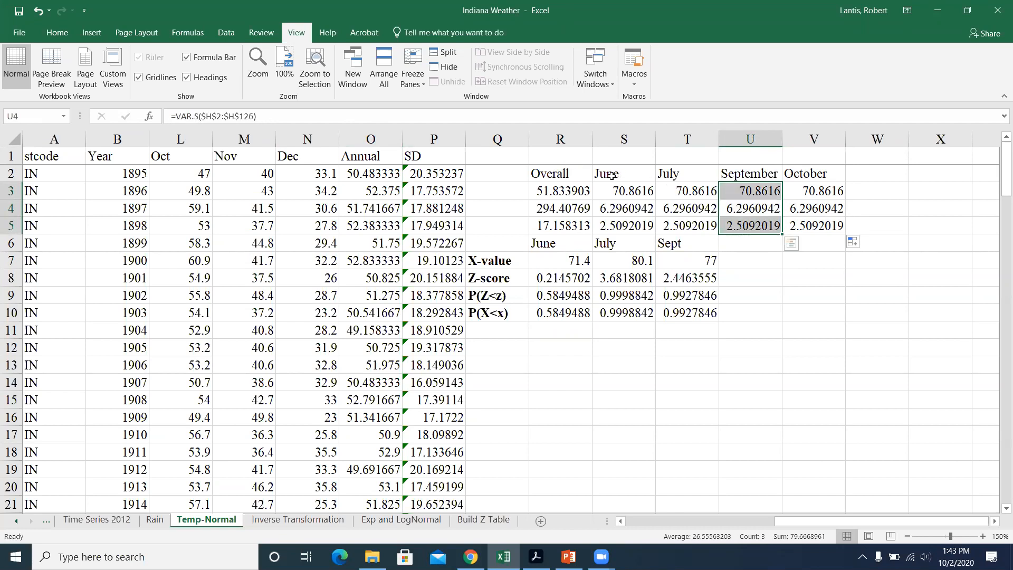
pyautogui.click(694, 198)
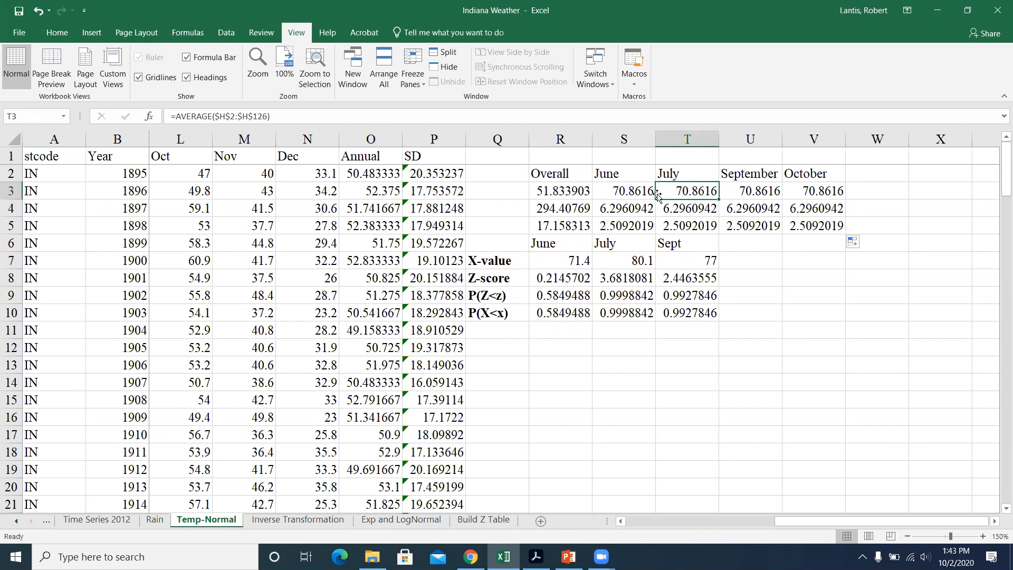
pyautogui.click(633, 191)
pyautogui.moveTo(215, 116); pyautogui.dragTo(265, 113)
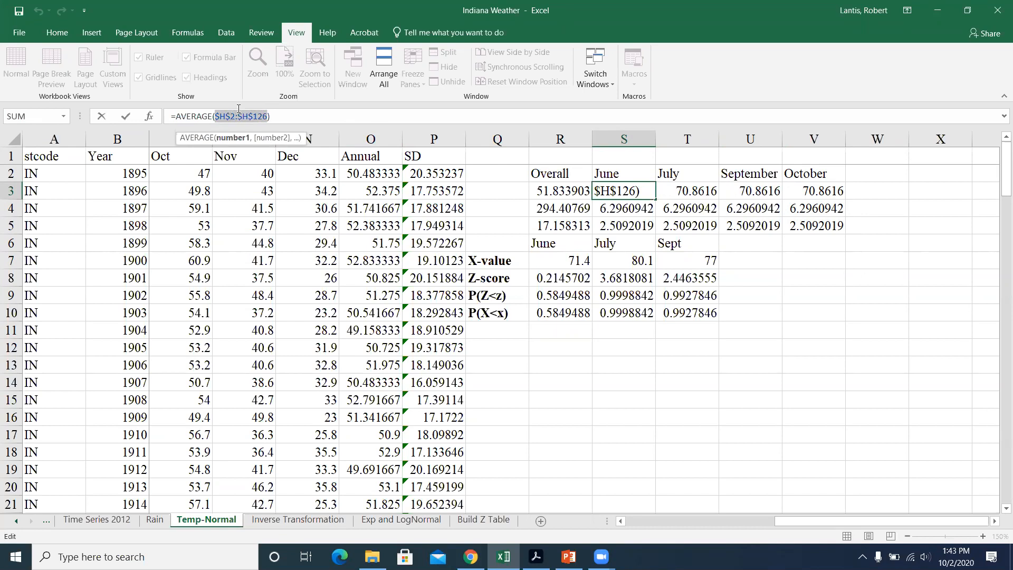
pyautogui.press('F4')
pyautogui.press('F4')
pyautogui.press('F4')
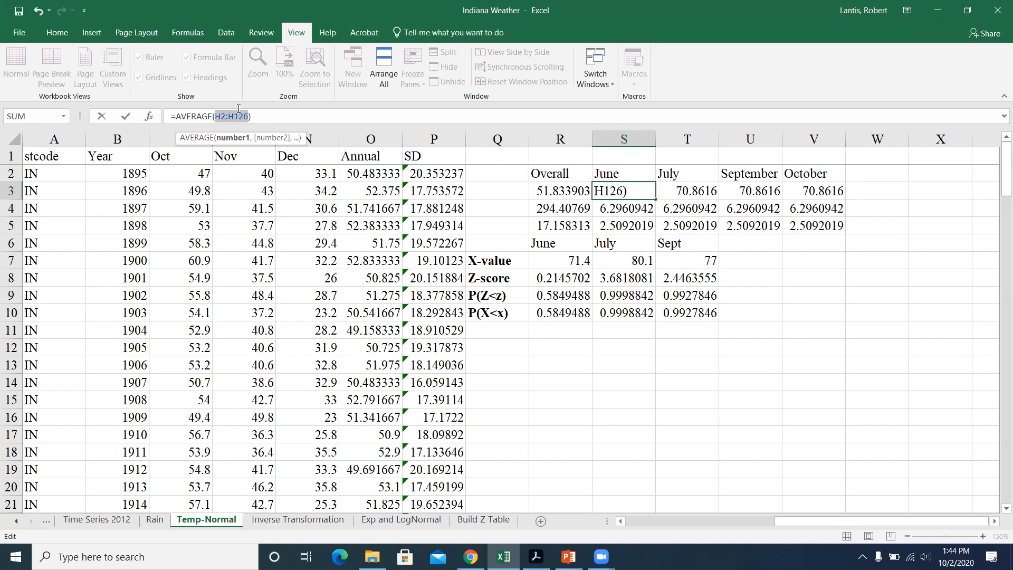
pyautogui.press('Return')
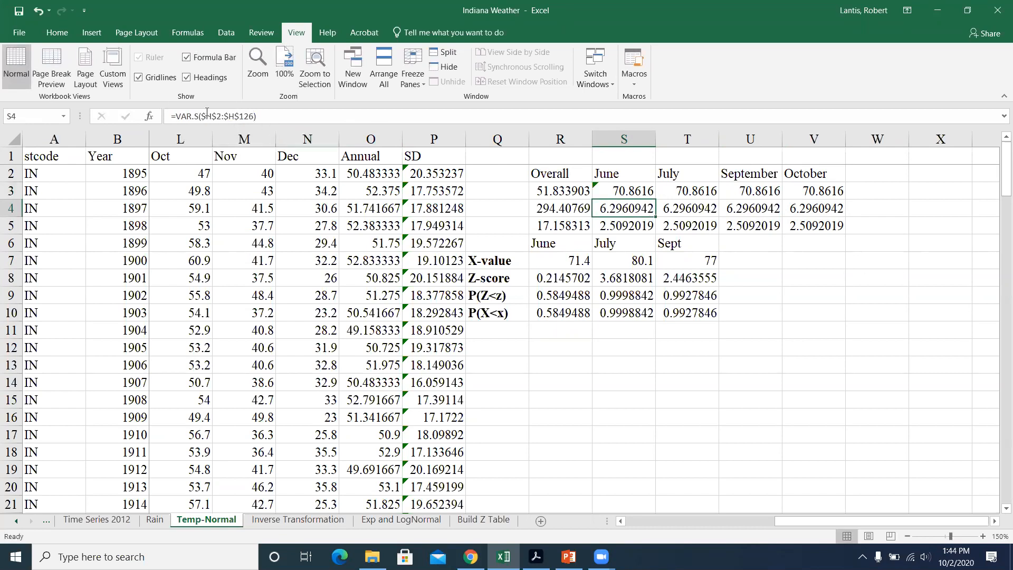
# Step: Make the range in June's VAR.S formula in S4 relative as H2:H126, and fill June's statistics S3:S5 across through column V
pyautogui.moveTo(201, 116); pyautogui.dragTo(250, 115)
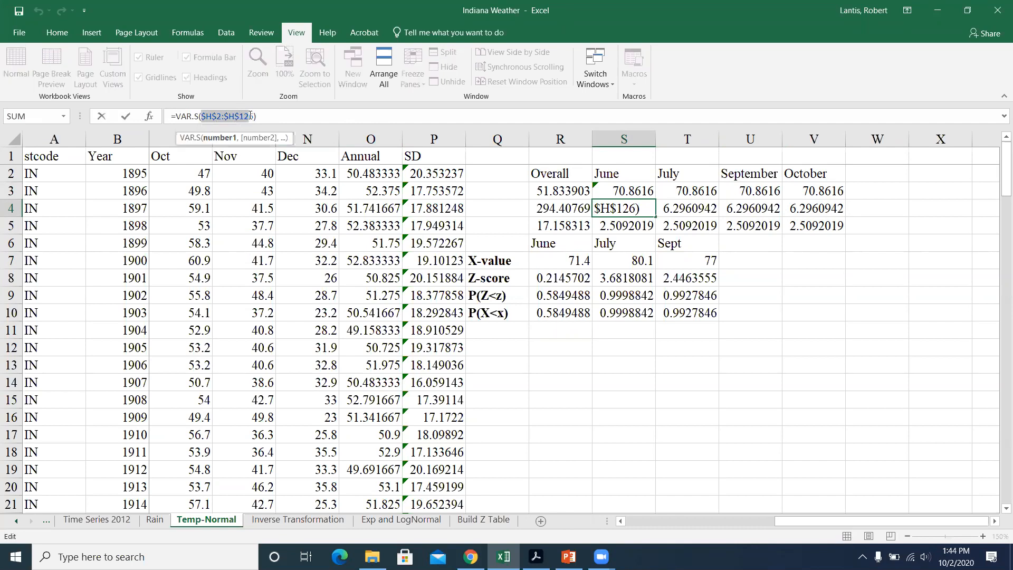
pyautogui.press('F4')
pyautogui.press('F4')
pyautogui.press('F4')
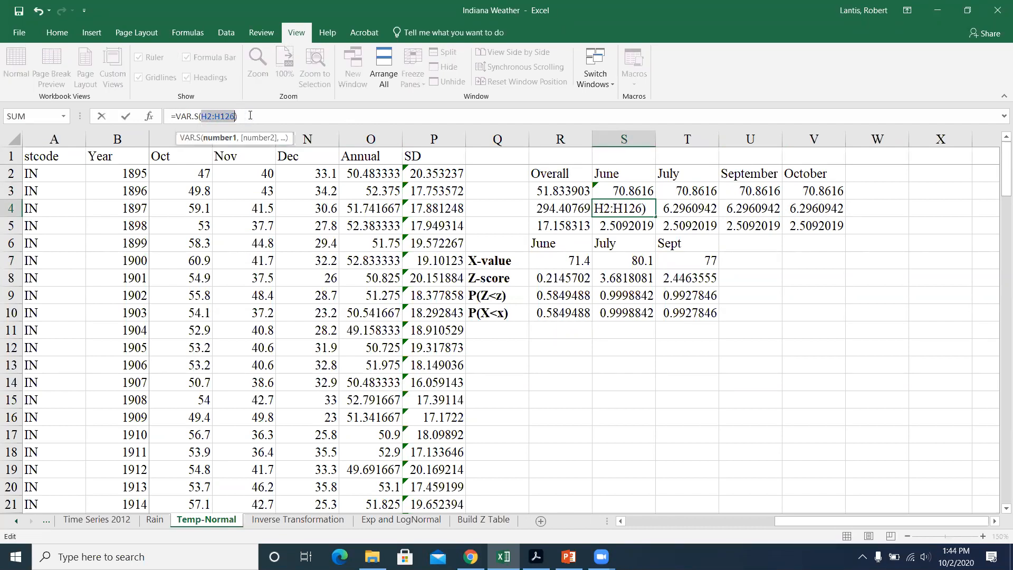
pyautogui.press('Return')
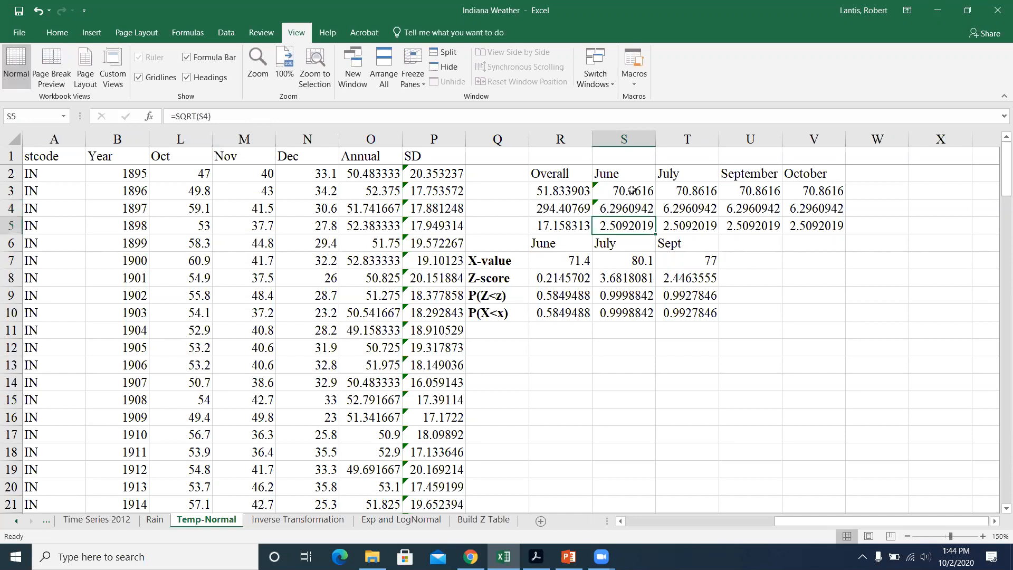
pyautogui.moveTo(631, 193); pyautogui.dragTo(823, 217)
pyautogui.click(900, 219)
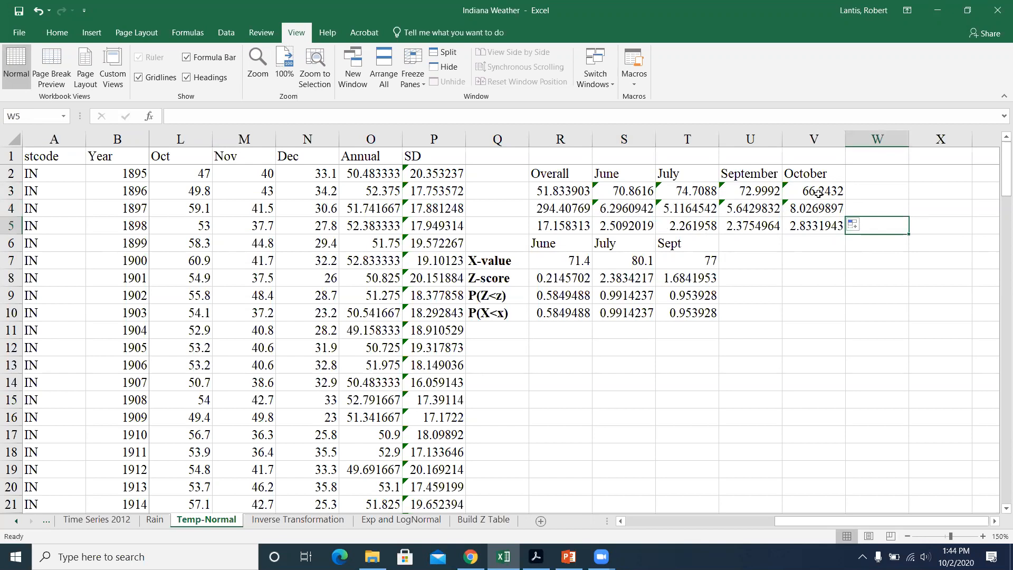
# Step: Fill the Sept heading, X-value, Z-score and probability formulas in T6:T10 across to column U
pyautogui.click(692, 273)
pyautogui.moveTo(690, 243)
pyautogui.mouseDown()
pyautogui.moveTo(698, 302)
pyautogui.moveTo(688, 244)
pyautogui.mouseUp()
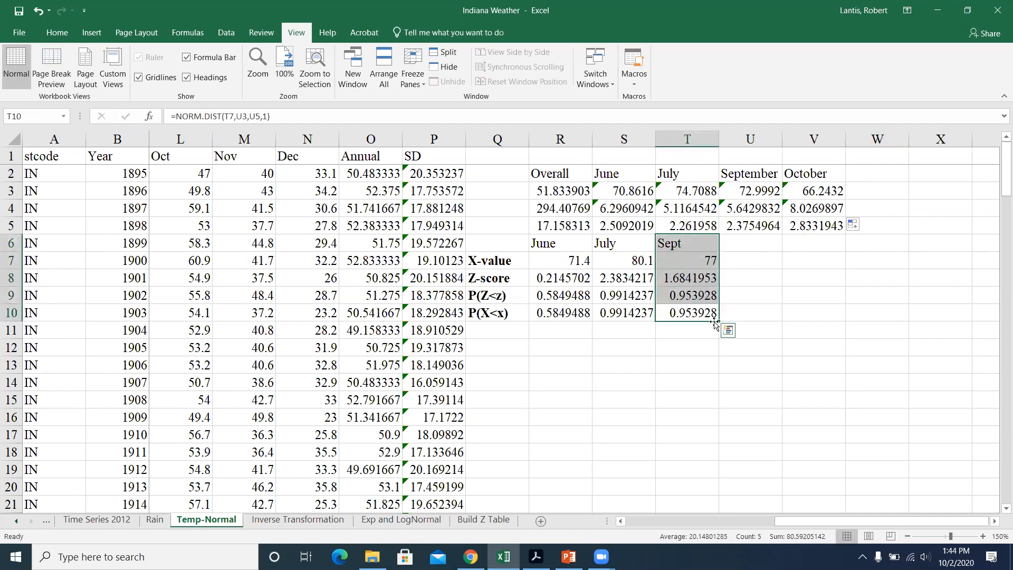
pyautogui.moveTo(717, 319); pyautogui.dragTo(776, 319)
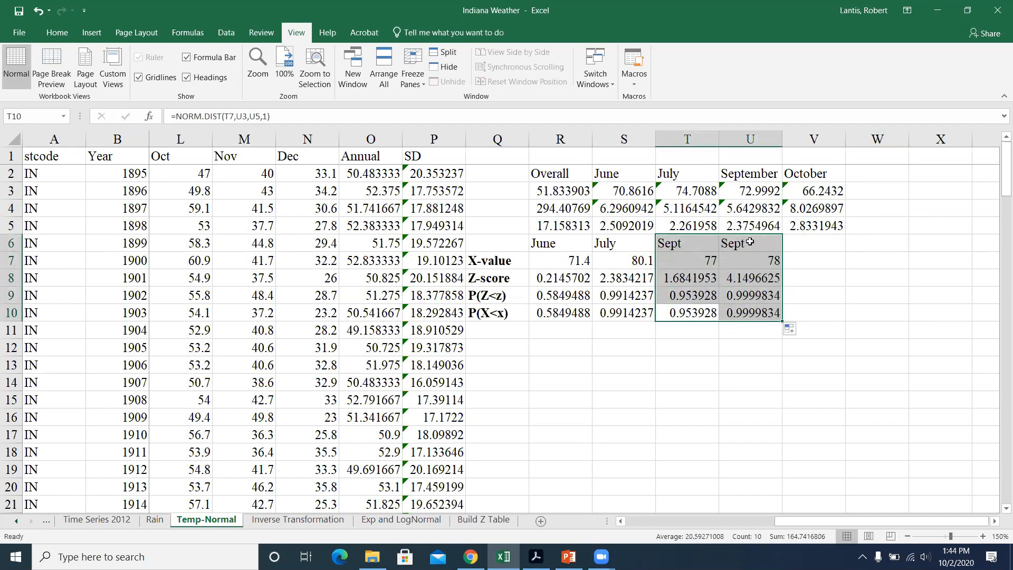
# Step: Change the copied heading in U6 to October and set its X-value in U7 to 70
pyautogui.click(752, 244)
pyautogui.write('OCtob')
pyautogui.press('BackSpace')
pyautogui.press('BackSpace')
pyautogui.press('BackSpace')
pyautogui.press('BackSpace')
pyautogui.write('ctober')
pyautogui.press('Return')
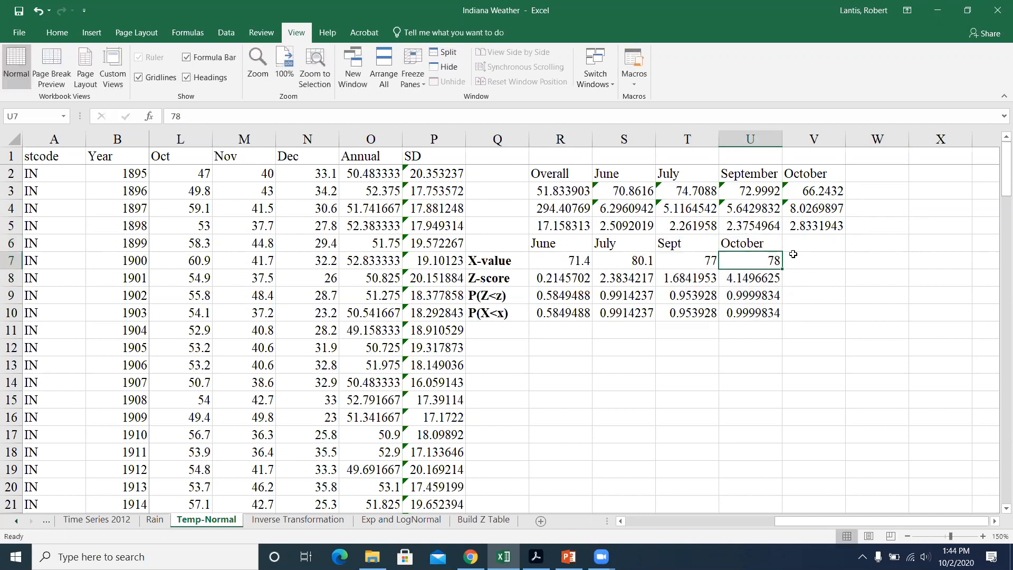
pyautogui.write('70')
pyautogui.press('Return')
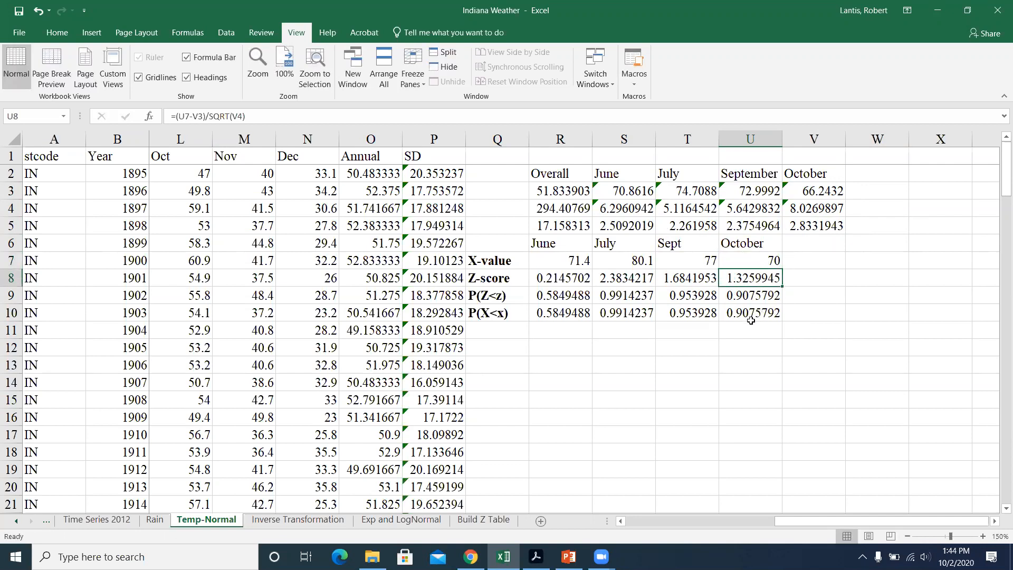
# Step: Check October's NORM.S.DIST formula in U9 and calculate the upper-tail probability in V9 with =1-U9
pyautogui.click(743, 295)
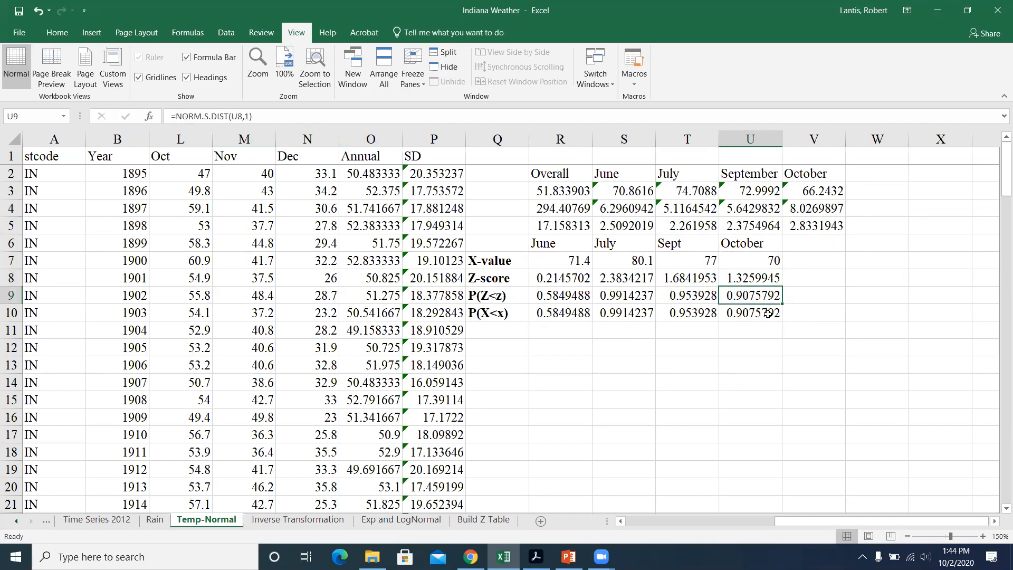
pyautogui.click(814, 298)
pyautogui.write('=1-U9')
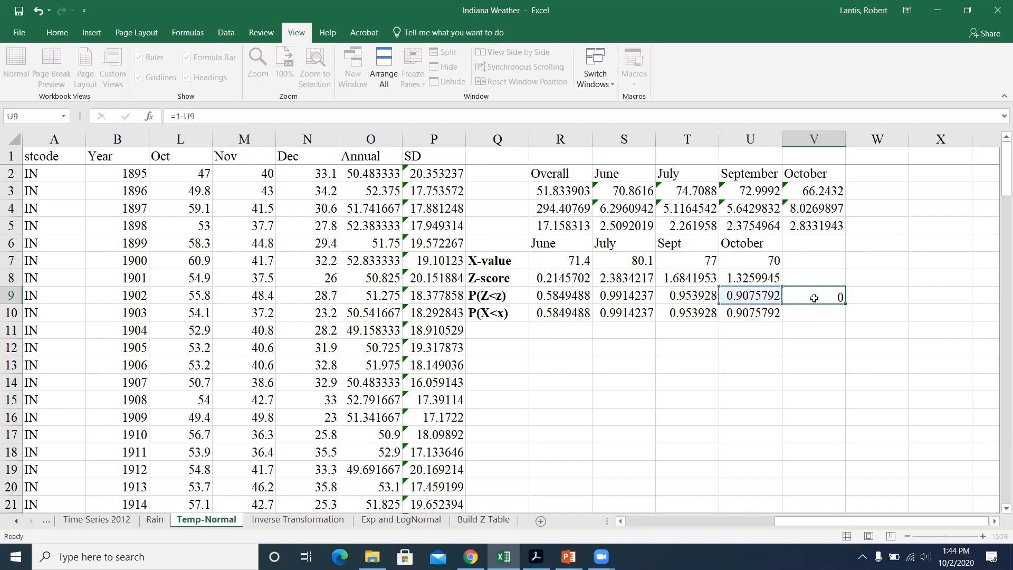
pyautogui.press('Return')
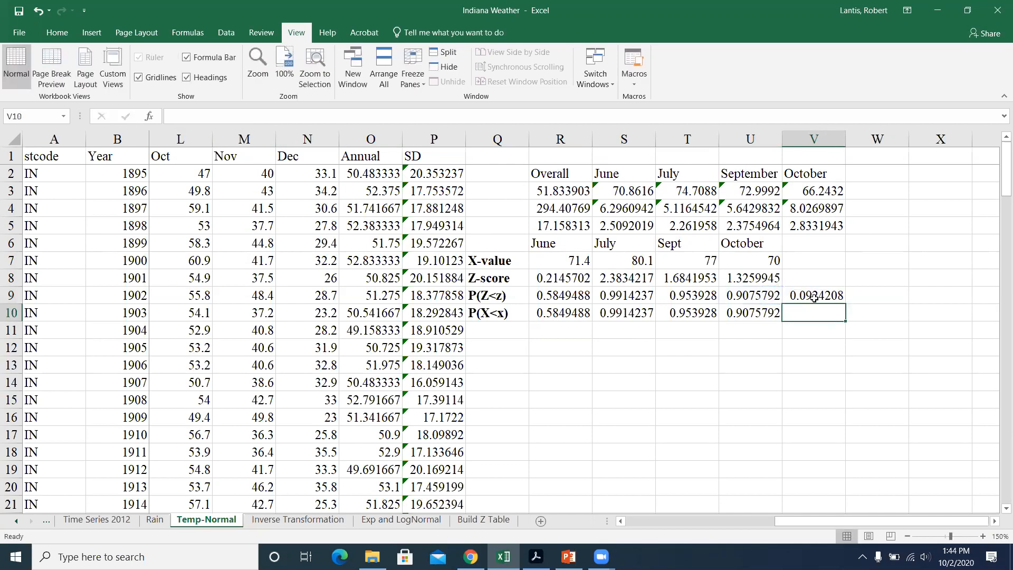
pyautogui.click(815, 297)
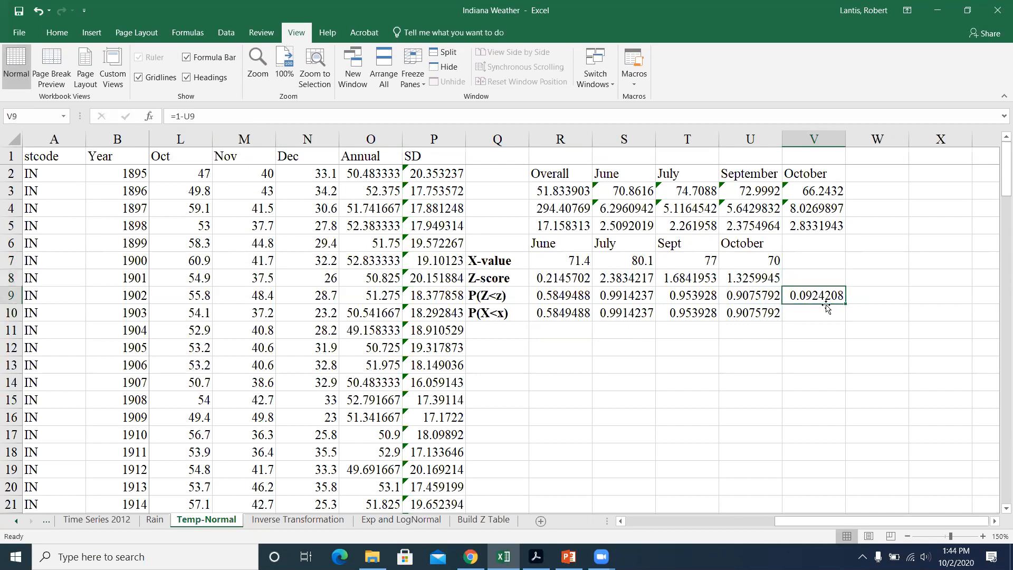
# Step: Set October's X-value in U7 to 75
pyautogui.click(772, 262)
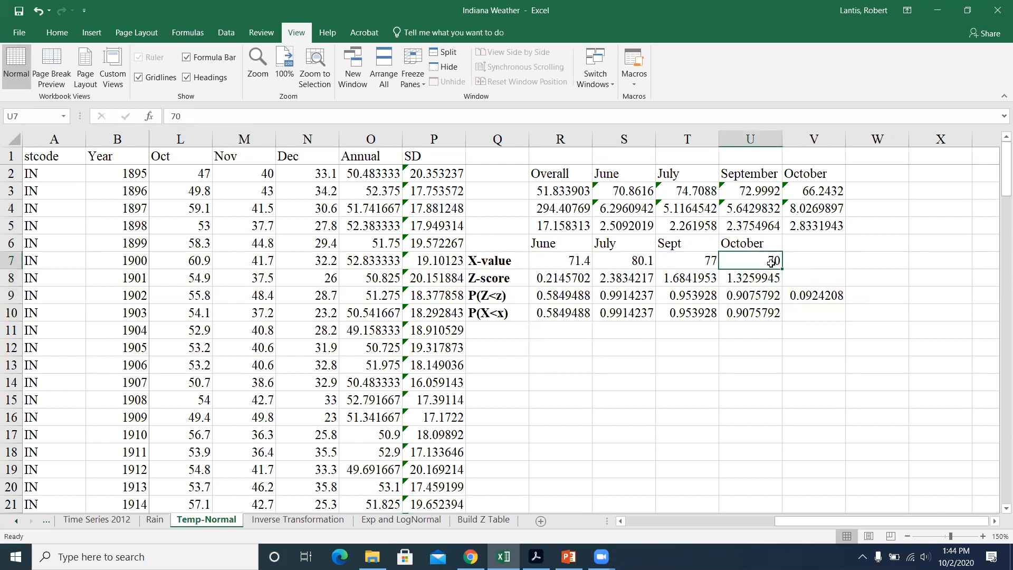
pyautogui.write('75')
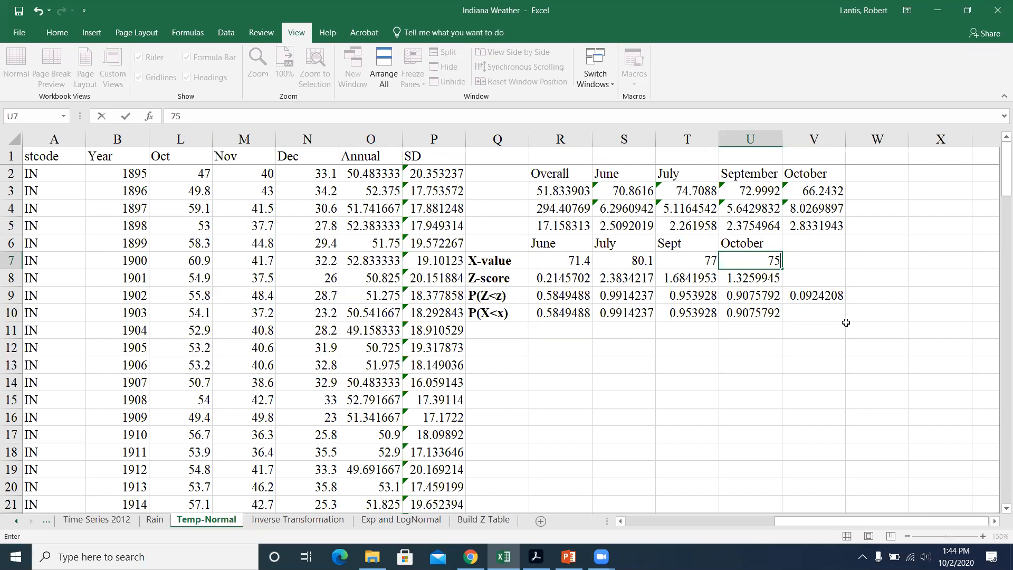
pyautogui.press('Return')
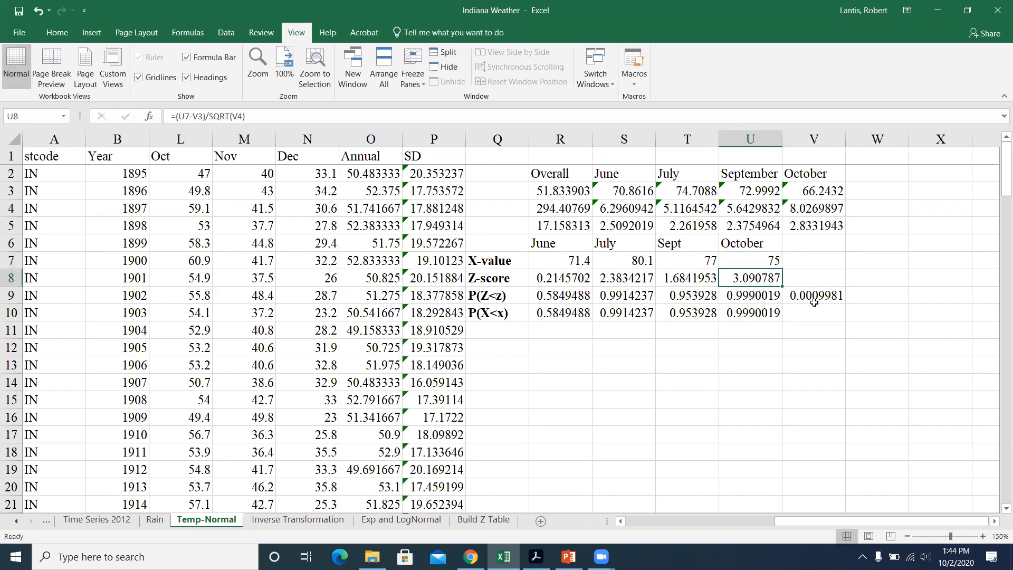
# Step: Set October's X-value in U7 to 65
pyautogui.click(765, 265)
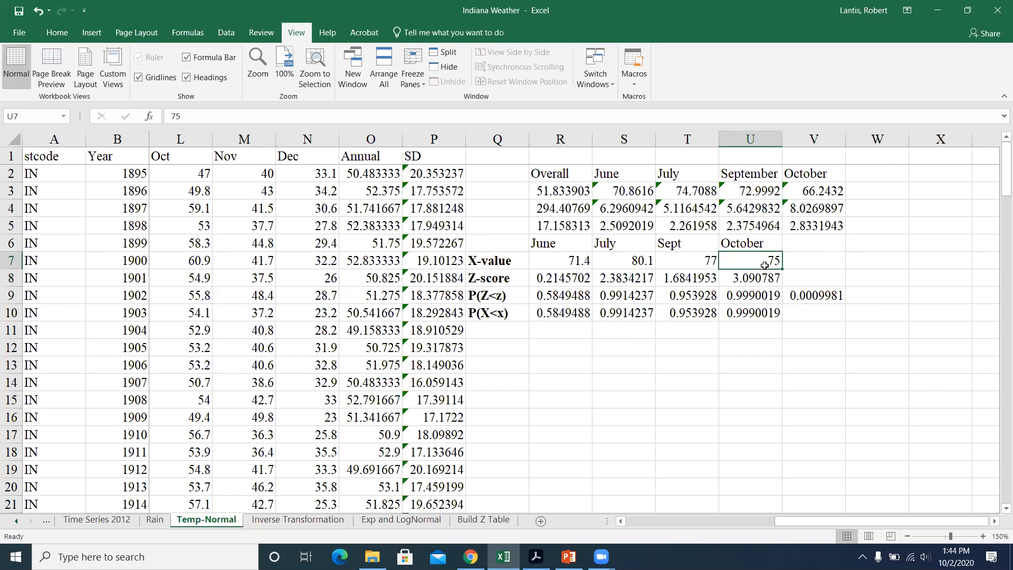
pyautogui.write('65')
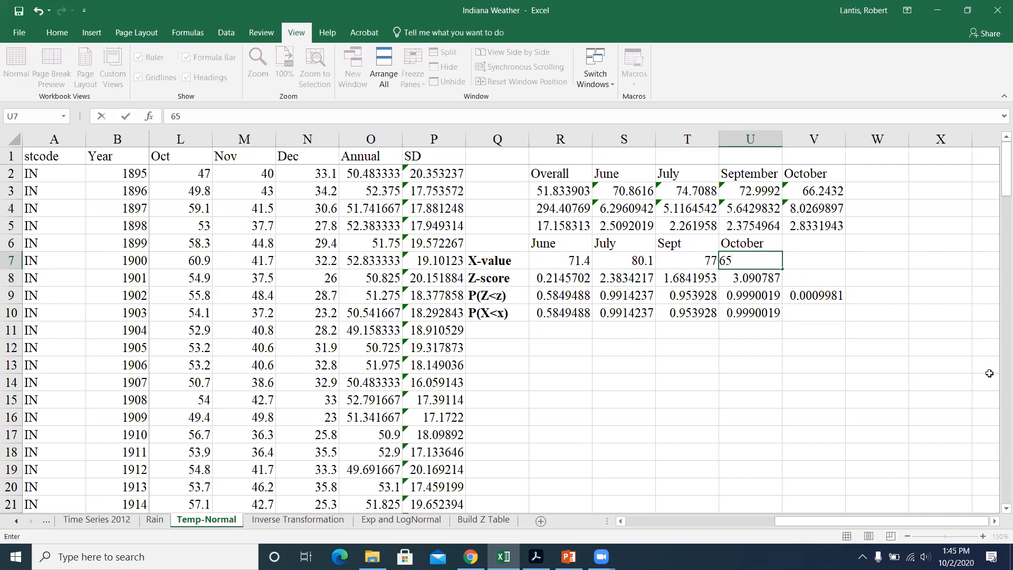
pyautogui.press('Return')
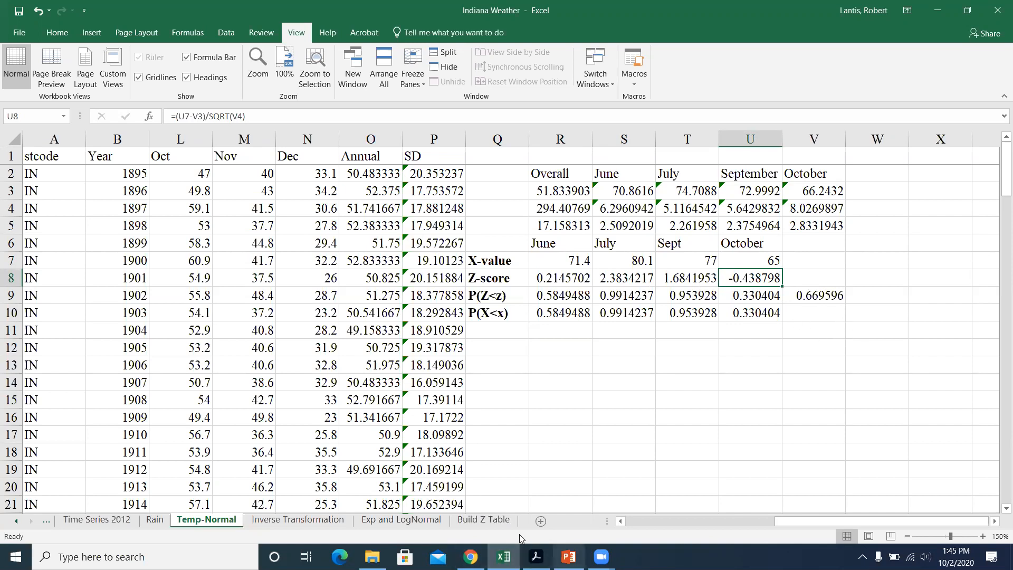
# Step: Open the Exp and LogNormal sheet, view the distribution calculations and Income histogram, and dismiss the AutoRecover error message
pyautogui.click(412, 524)
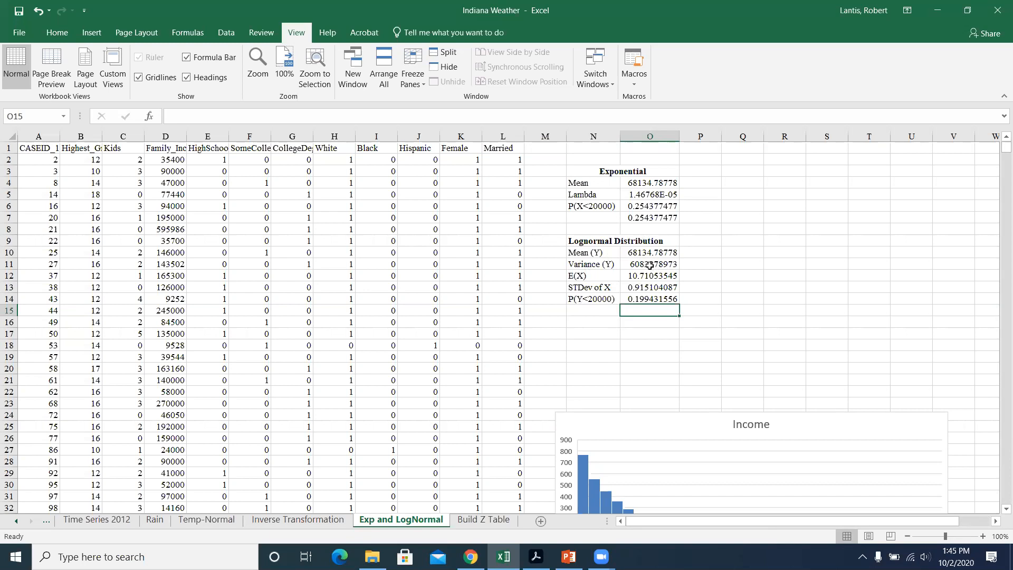
pyautogui.scroll(-3, 652, 290)
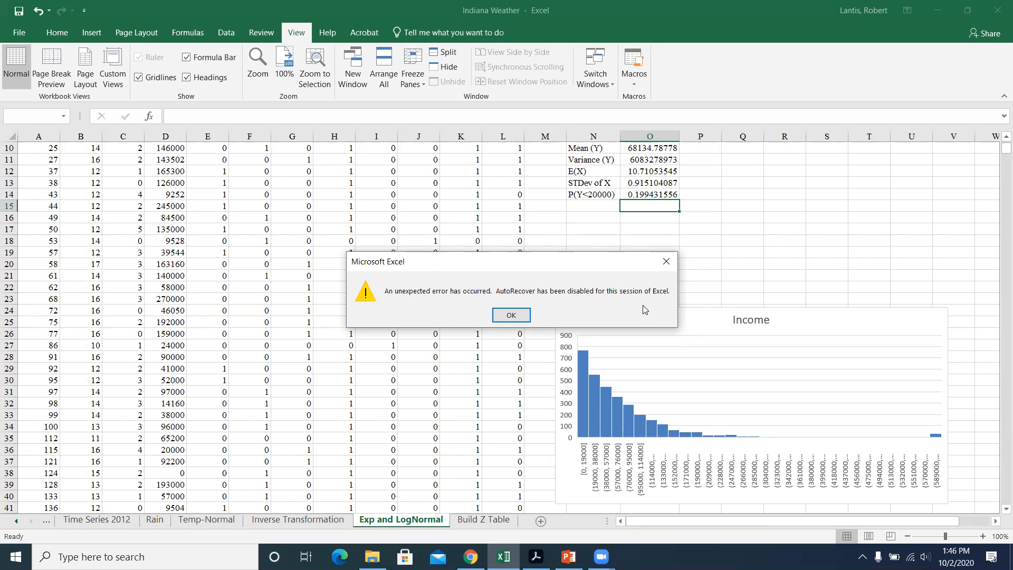
pyautogui.click(512, 316)
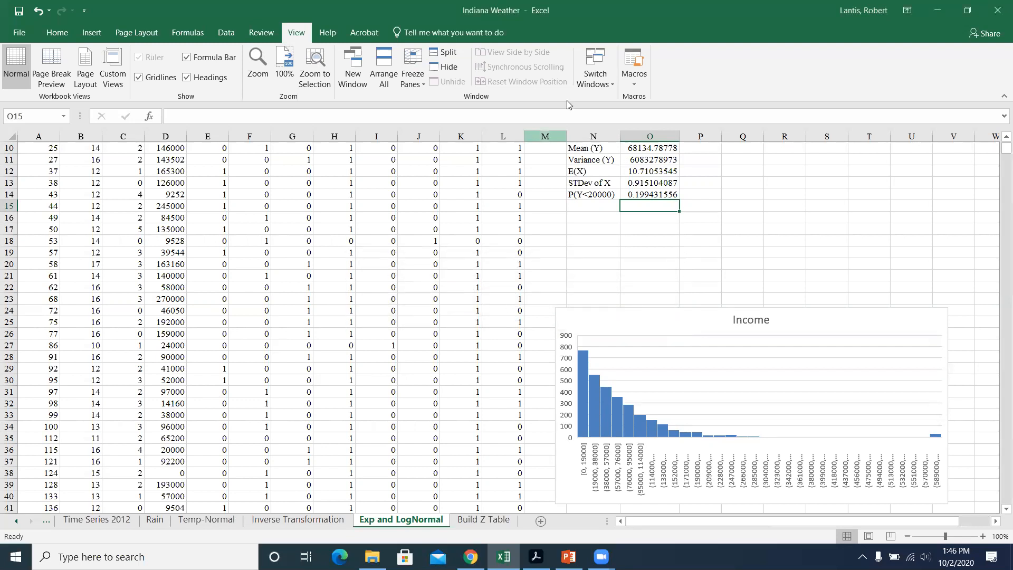